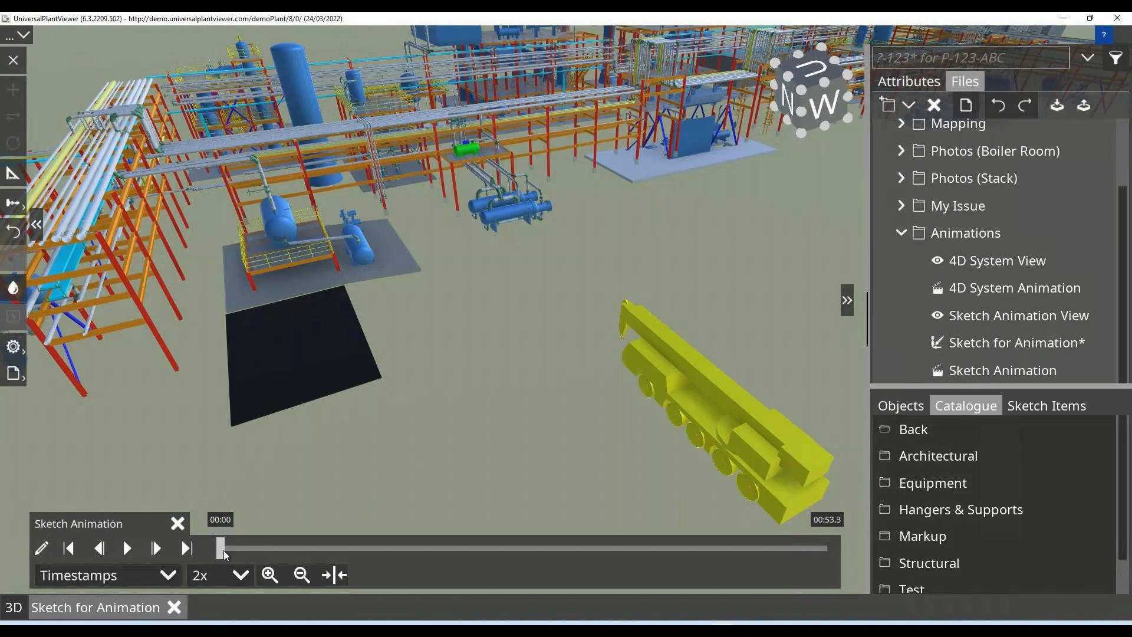
Raise the yellow mobile crane's boom from its lowered position and extend it well beyond the front of the truck.
{"action": "left_click_drag", "start_coordinate": [239, 551], "coordinate": [209, 530]}
{"action": "left_click", "coordinate": [664, 344]}
{"action": "double_click", "coordinate": [776, 428]}
{"action": "left_click_drag", "start_coordinate": [776, 429], "coordinate": [777, 411]}
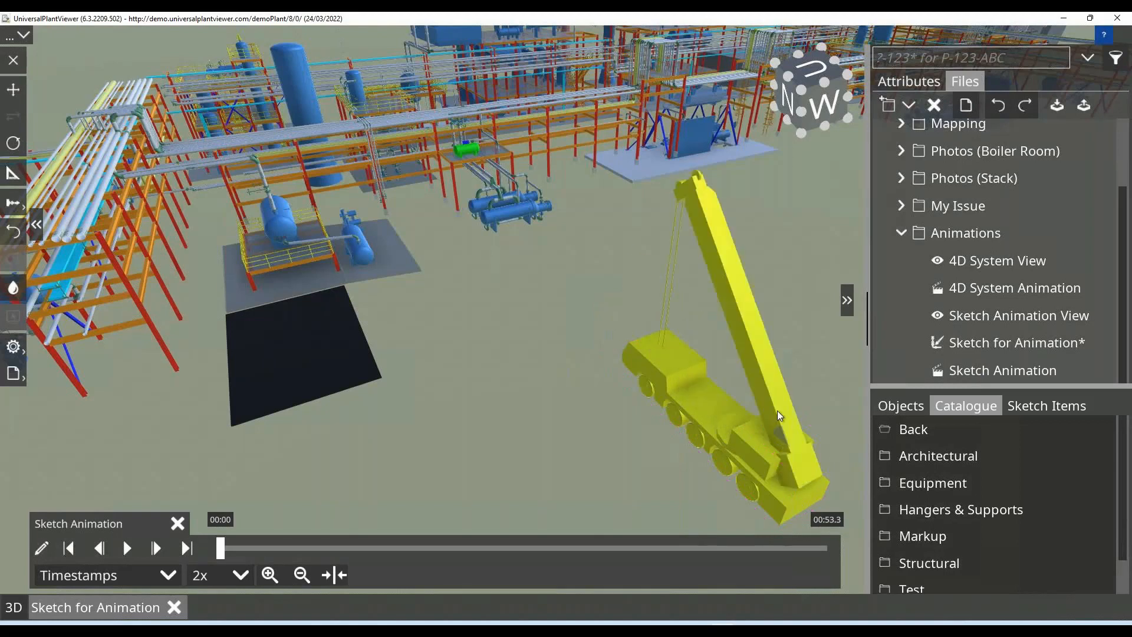
{"action": "left_click", "coordinate": [746, 331]}
{"action": "left_click_drag", "start_coordinate": [685, 158], "coordinate": [616, 51]}
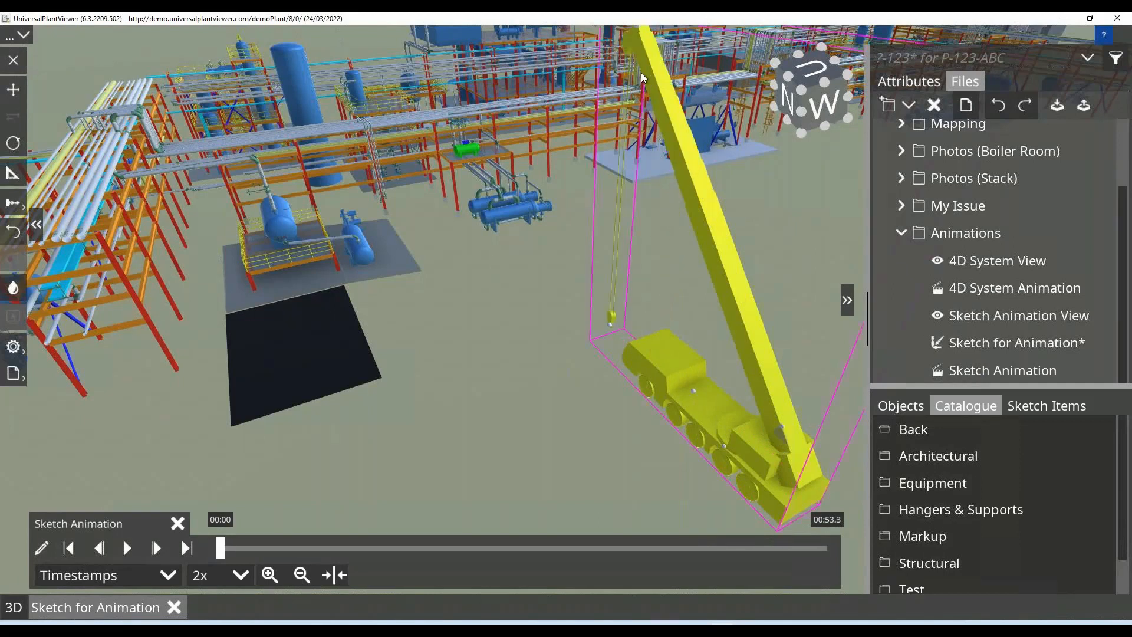
Try out the mobile crane's outriggers and leave them extended on both sides of the truck.
{"action": "left_click", "coordinate": [687, 396]}
{"action": "left_click", "coordinate": [678, 384]}
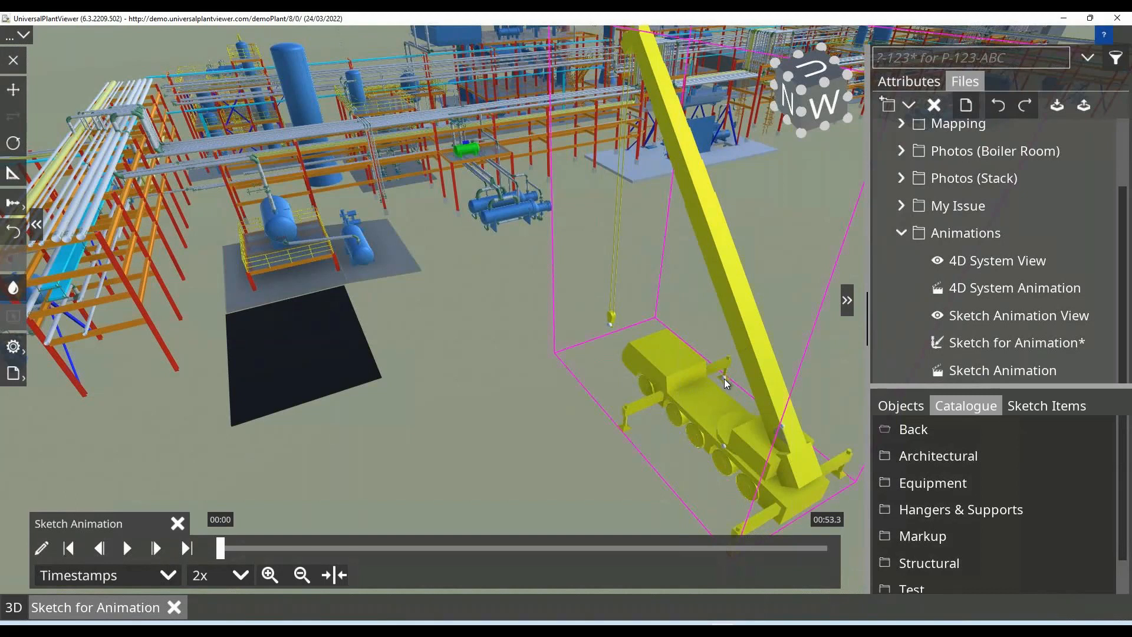
{"action": "left_click", "coordinate": [739, 370]}
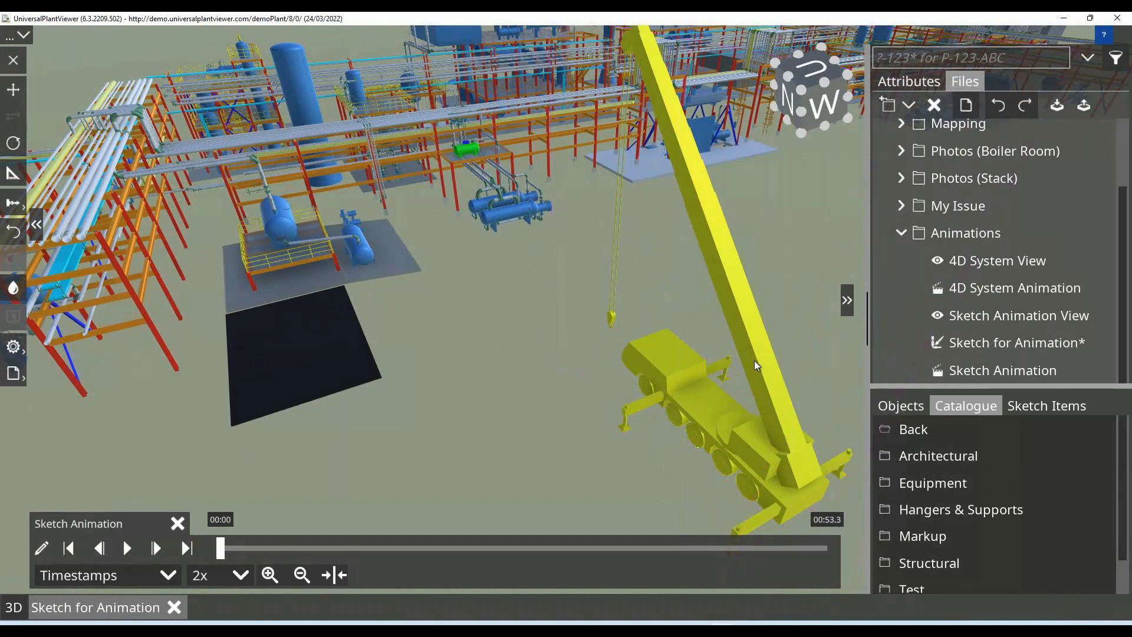
{"action": "left_click", "coordinate": [698, 384]}
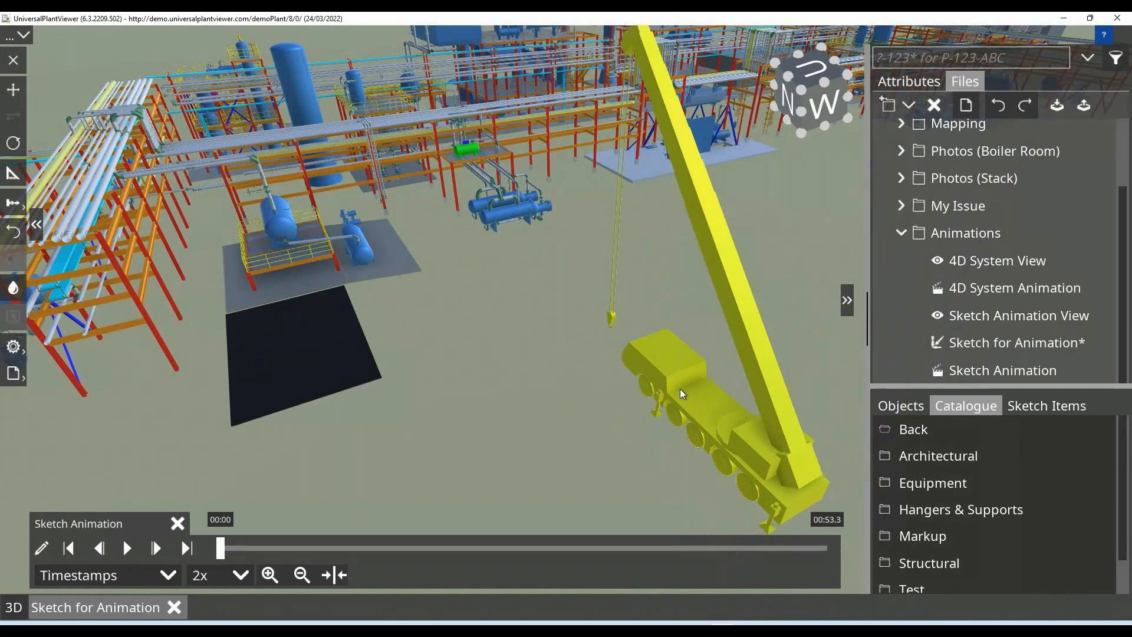
{"action": "left_click", "coordinate": [702, 382]}
{"action": "left_click", "coordinate": [721, 360]}
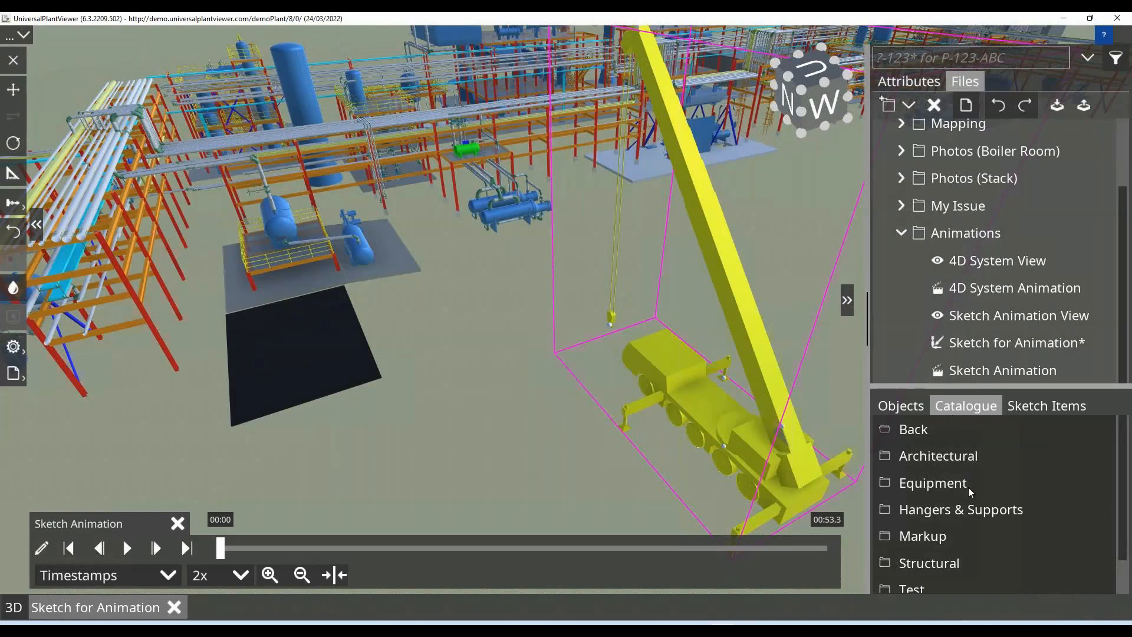
Place the Wall_With_Hole_11.5 architectural catalogue item on the open ground beside the crane.
{"action": "left_click", "coordinate": [943, 458]}
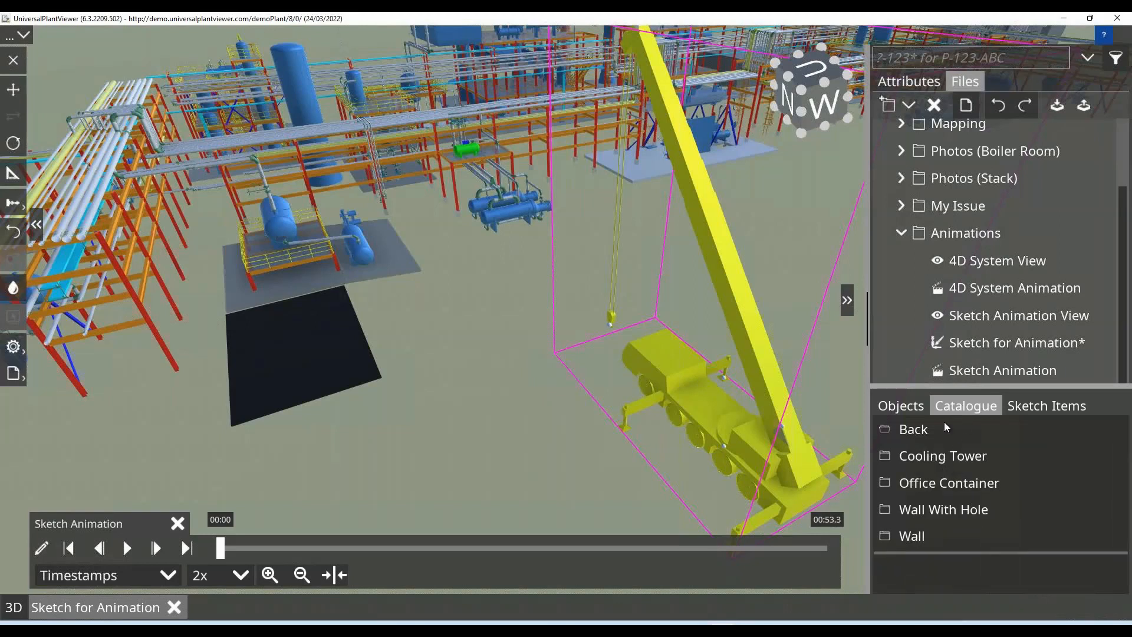
{"action": "left_click", "coordinate": [936, 509]}
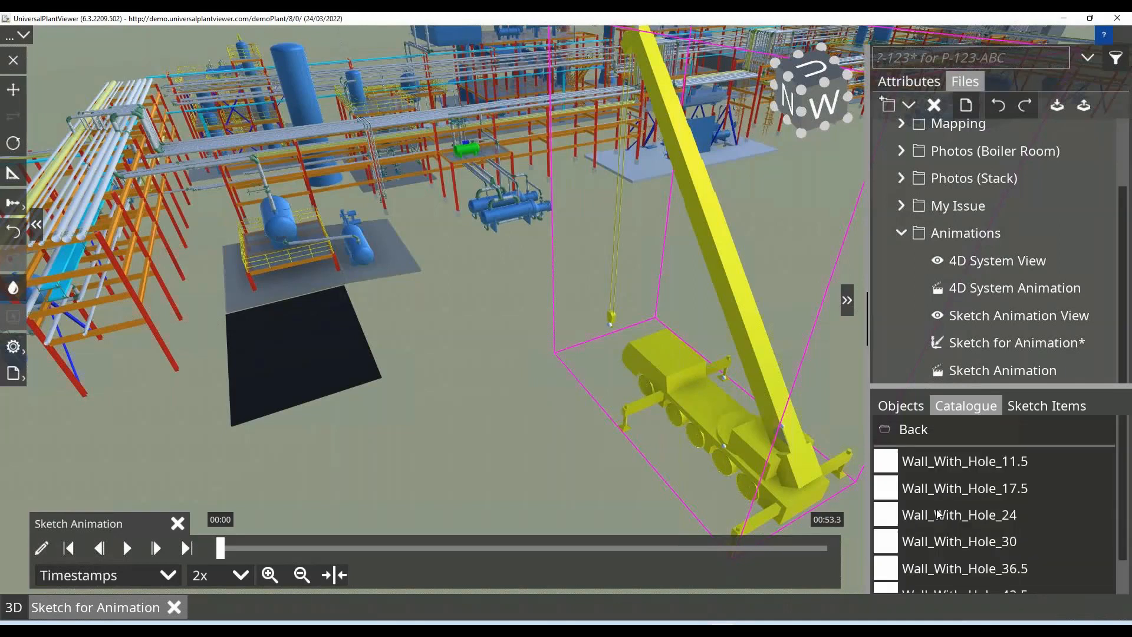
{"action": "left_click", "coordinate": [932, 463]}
{"action": "left_click", "coordinate": [529, 427]}
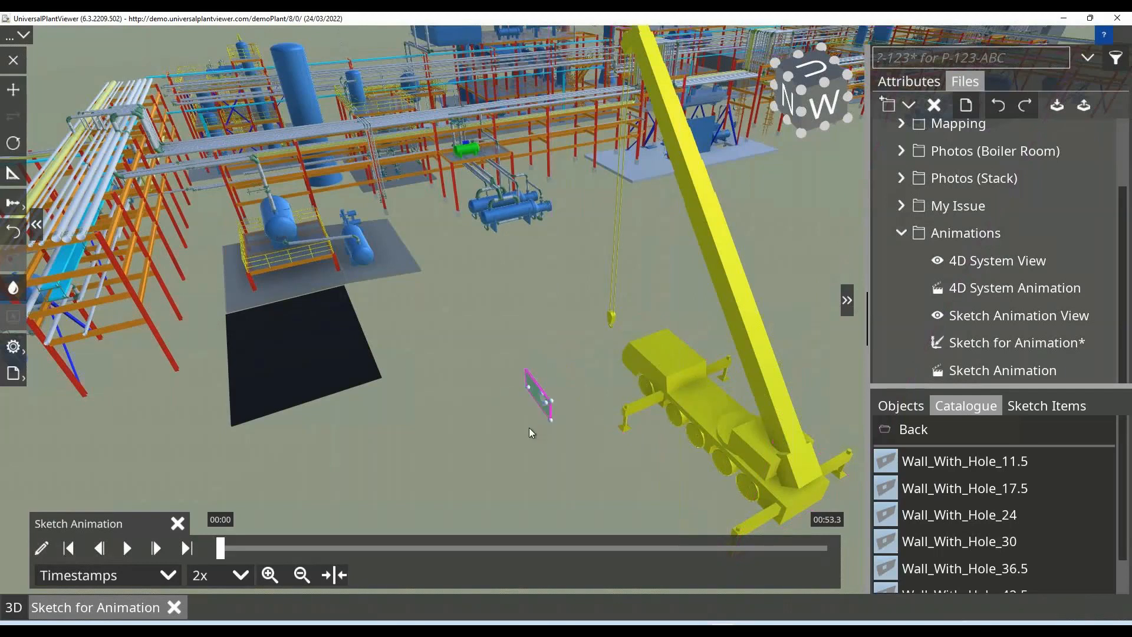
{"action": "scroll", "coordinate": [529, 428], "scroll_direction": "up", "scroll_amount": 5}
{"action": "scroll", "coordinate": [544, 395], "scroll_direction": "up", "scroll_amount": 5}
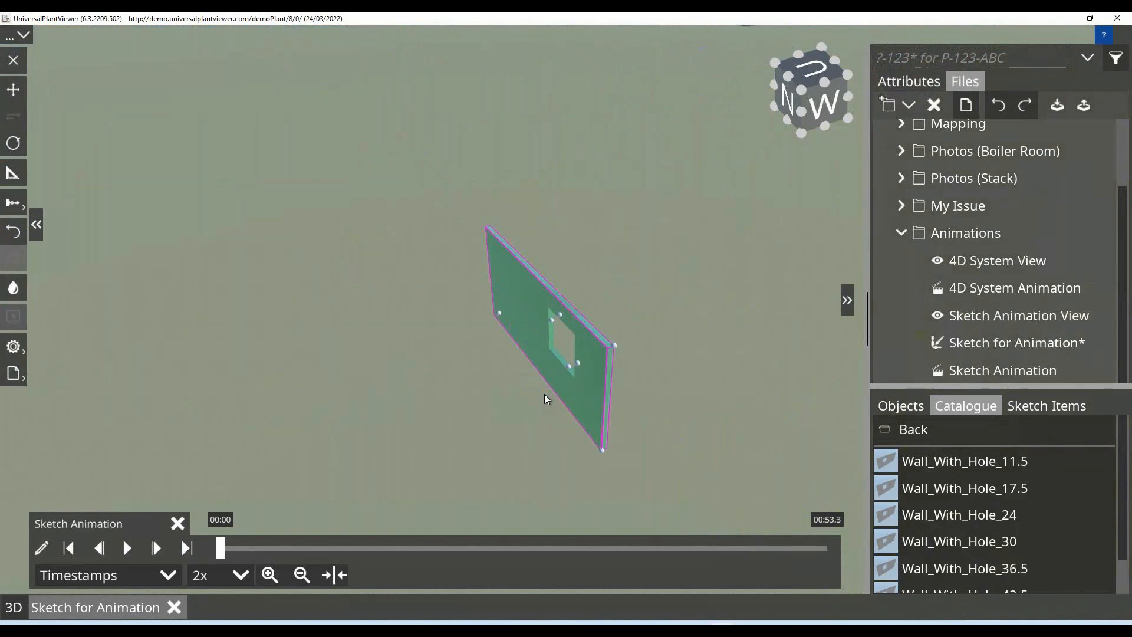
Reshape the wall's opening into a wide, low slot and increase the wall's height.
{"action": "left_click", "coordinate": [569, 376]}
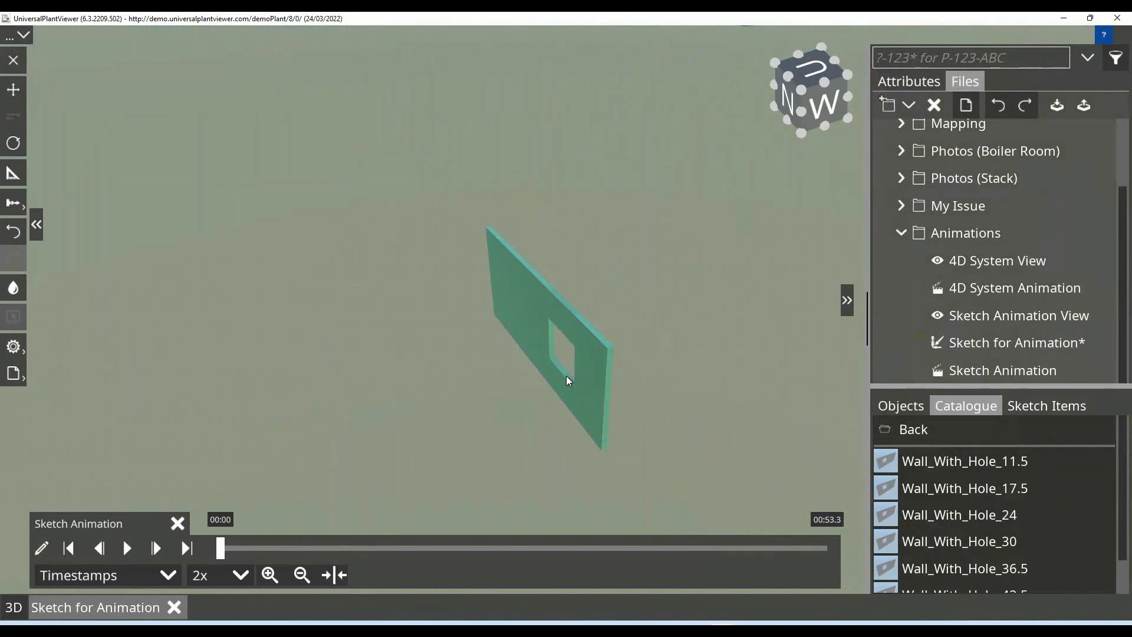
{"action": "left_click", "coordinate": [551, 329]}
{"action": "left_click", "coordinate": [539, 319]}
{"action": "left_click", "coordinate": [612, 345]}
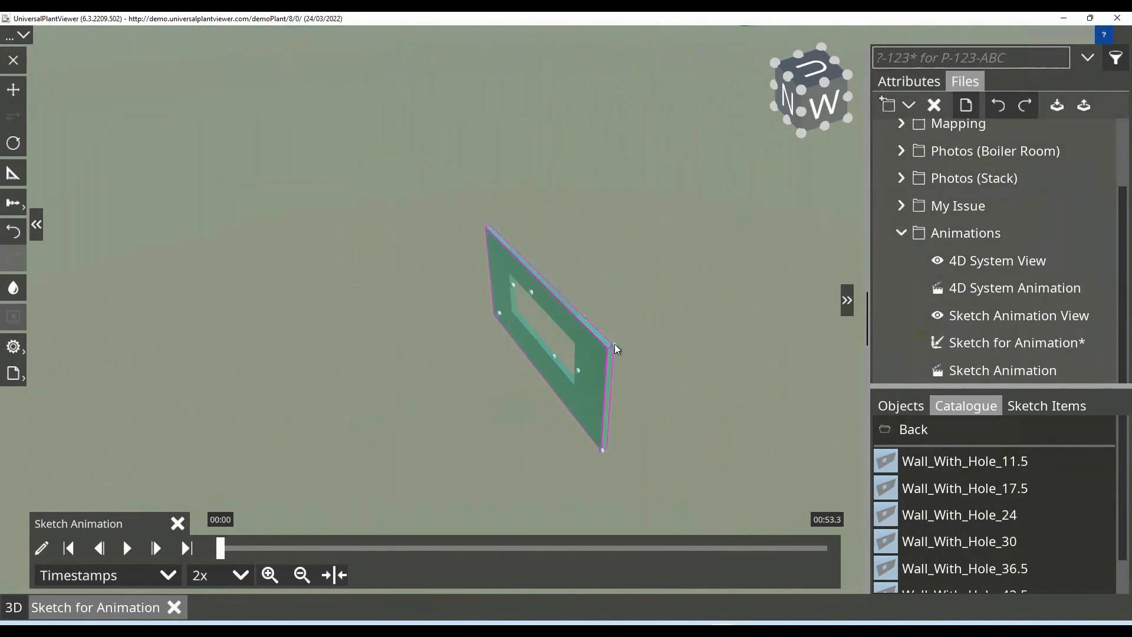
{"action": "left_click_drag", "start_coordinate": [627, 337], "coordinate": [670, 249]}
{"action": "left_click_drag", "start_coordinate": [668, 345], "coordinate": [695, 330]}
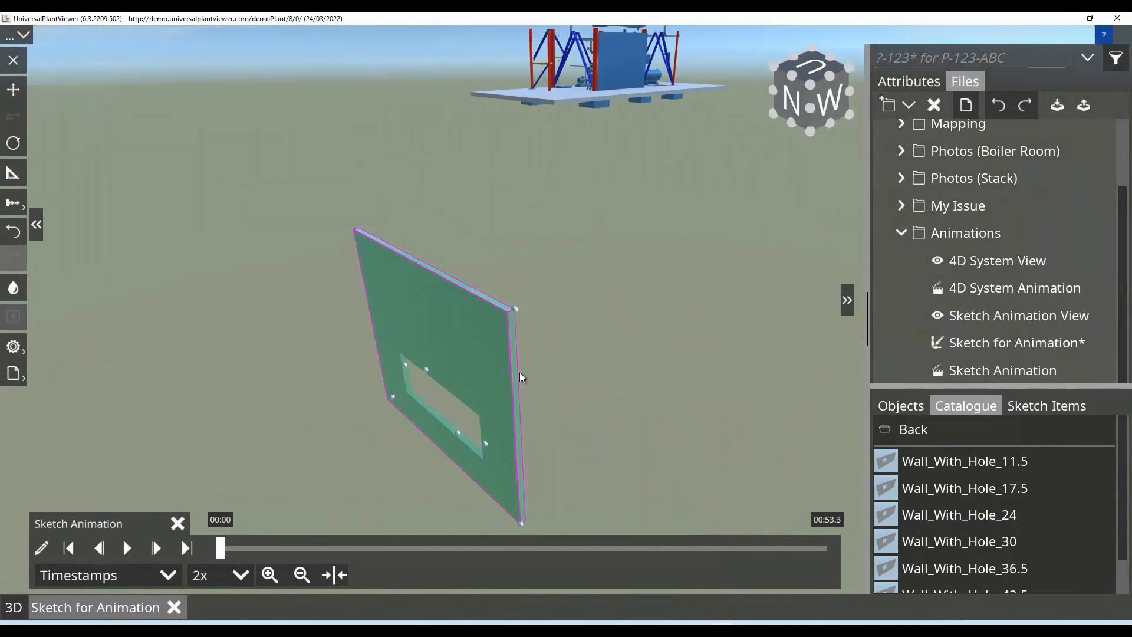
Place the Scaffolding_With_Gate_1 structural catalogue item on the open ground.
{"action": "scroll", "coordinate": [526, 377], "scroll_direction": "down", "scroll_amount": 5}
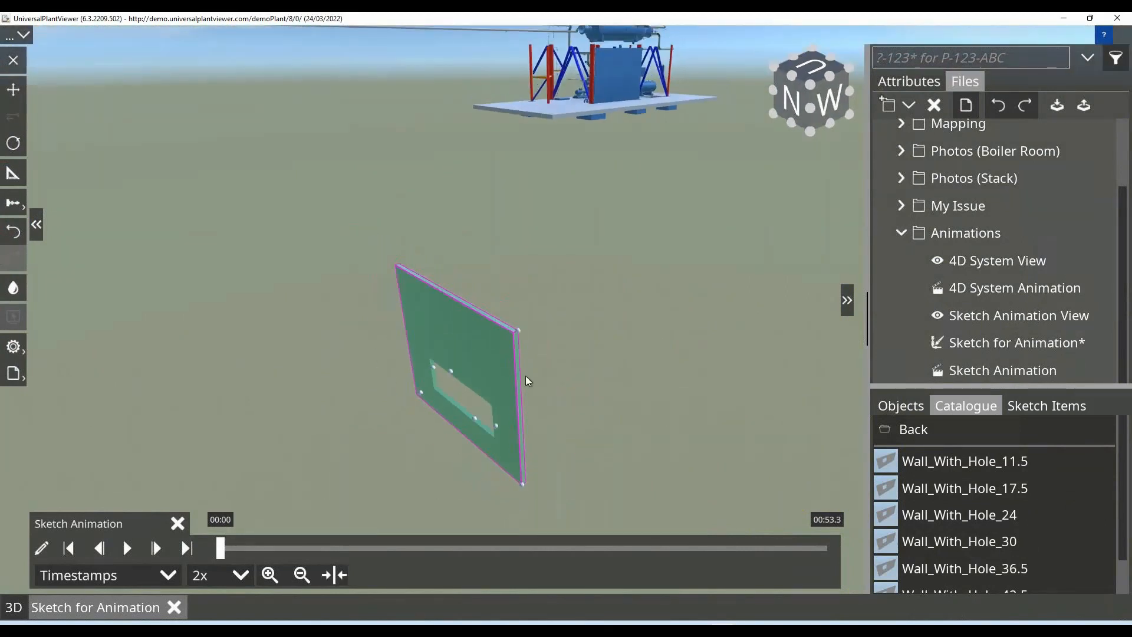
{"action": "left_click", "coordinate": [909, 430]}
{"action": "left_click", "coordinate": [909, 430]}
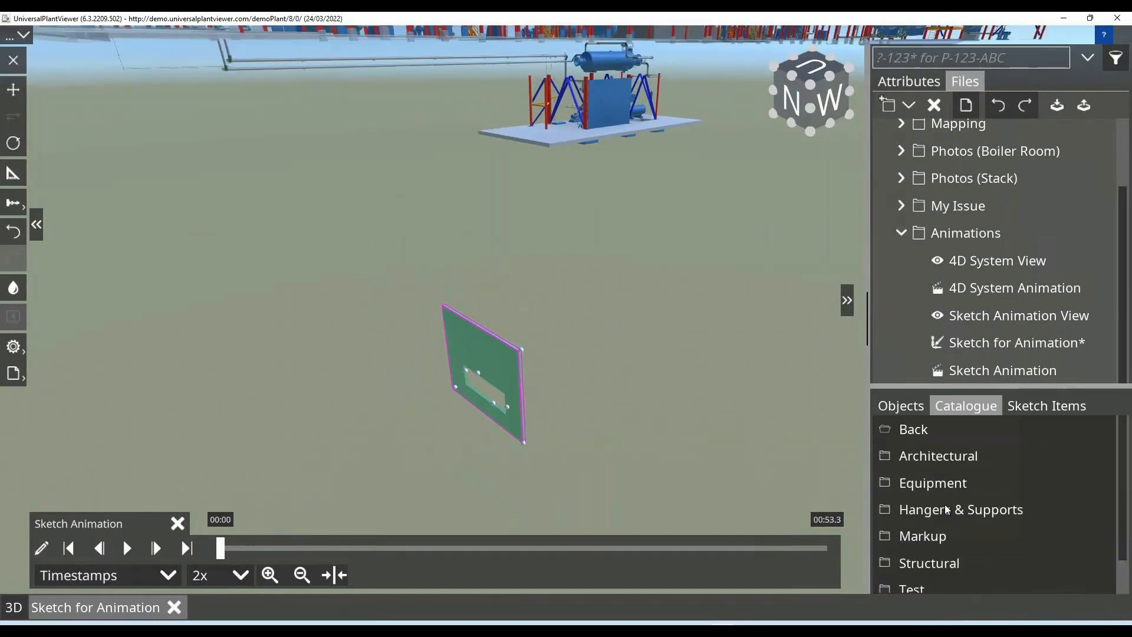
{"action": "scroll", "coordinate": [938, 542], "scroll_direction": "down", "scroll_amount": 1}
{"action": "left_click", "coordinate": [932, 527]}
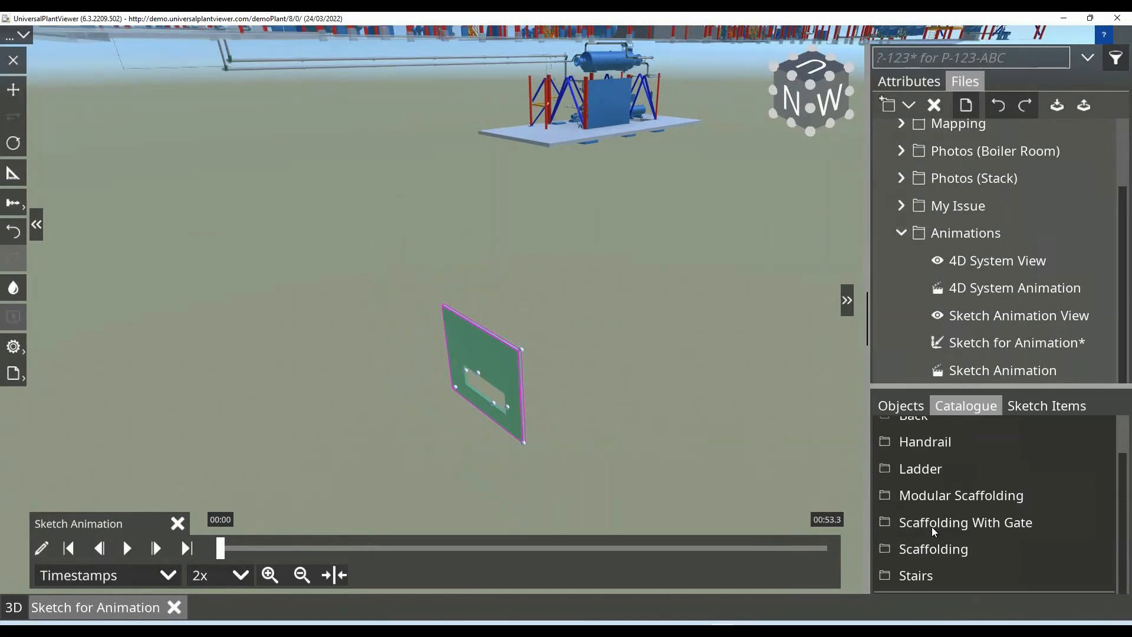
{"action": "left_click", "coordinate": [932, 523]}
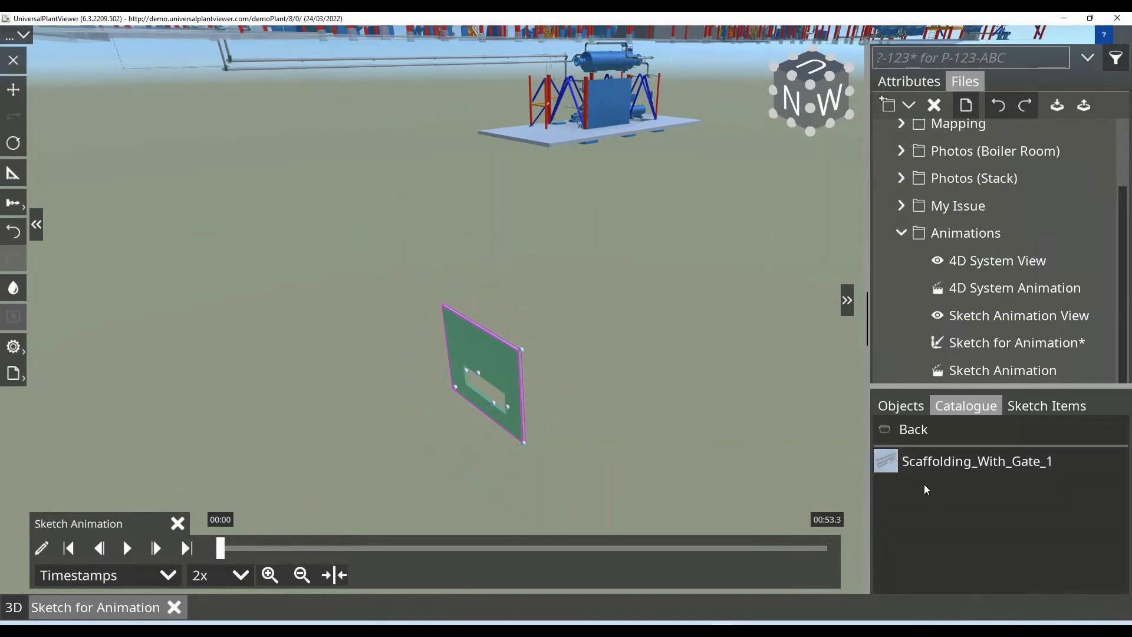
{"action": "left_click_drag", "start_coordinate": [893, 461], "coordinate": [247, 328]}
{"action": "middle_click_drag", "start_coordinate": [218, 305], "coordinate": [346, 325]}
{"action": "scroll", "coordinate": [345, 325], "scroll_direction": "up", "scroll_amount": 4}
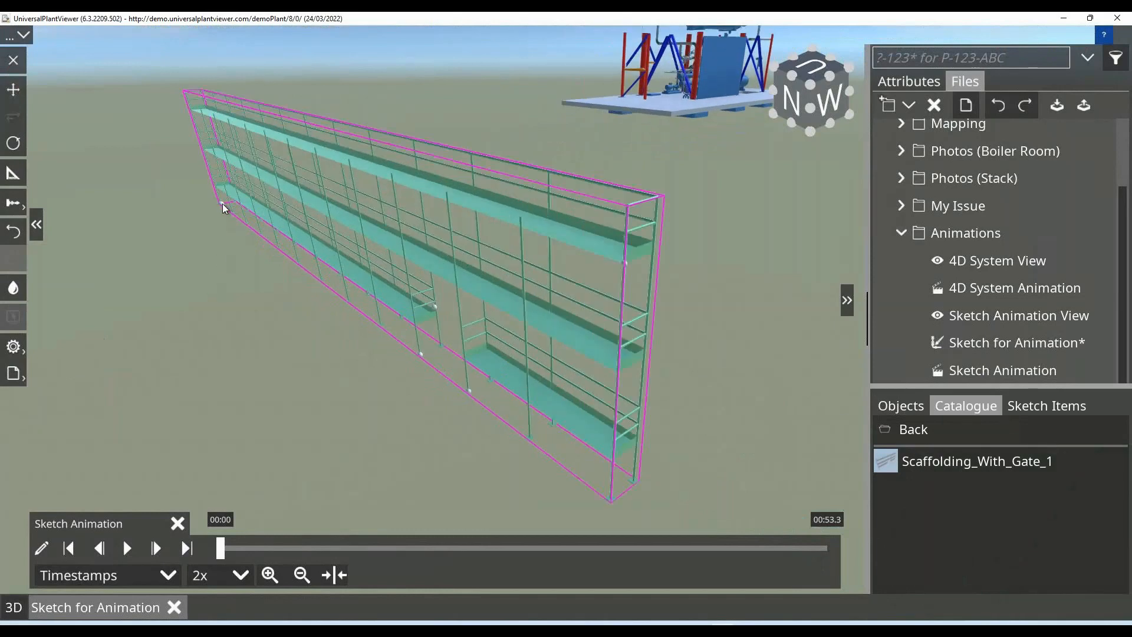
Resize the gated scaffolding to a shorter length with a narrower gate opening and four platform levels.
{"action": "left_click_drag", "start_coordinate": [233, 210], "coordinate": [268, 242]}
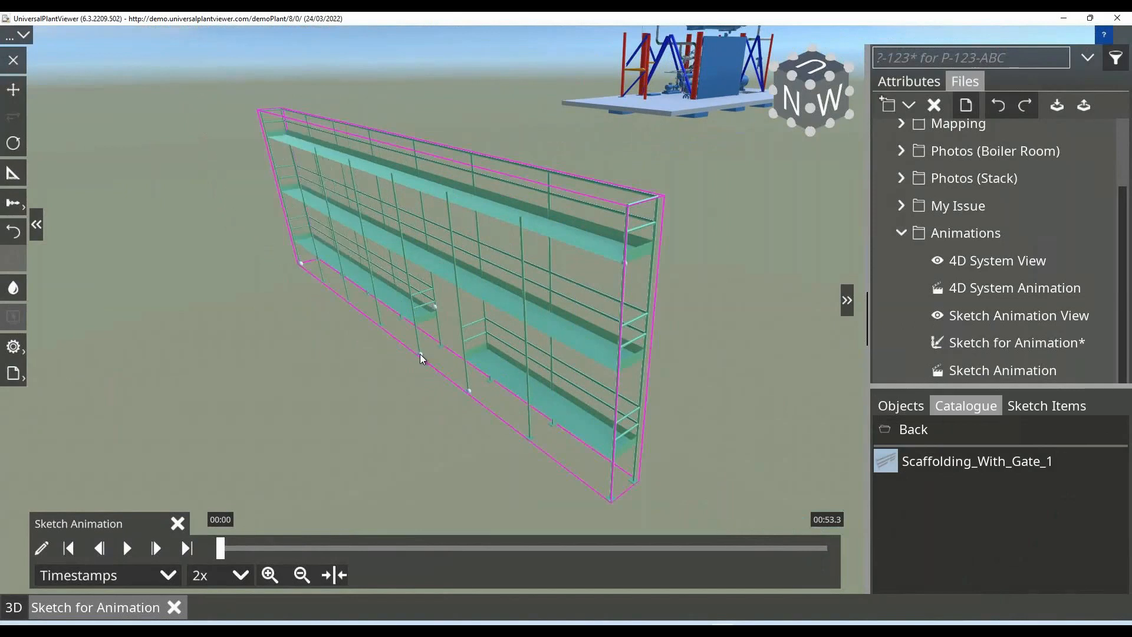
{"action": "left_click", "coordinate": [407, 342]}
{"action": "left_click", "coordinate": [469, 391]}
{"action": "left_click_drag", "start_coordinate": [474, 397], "coordinate": [496, 384]}
{"action": "left_click_drag", "start_coordinate": [627, 268], "coordinate": [586, 115]}
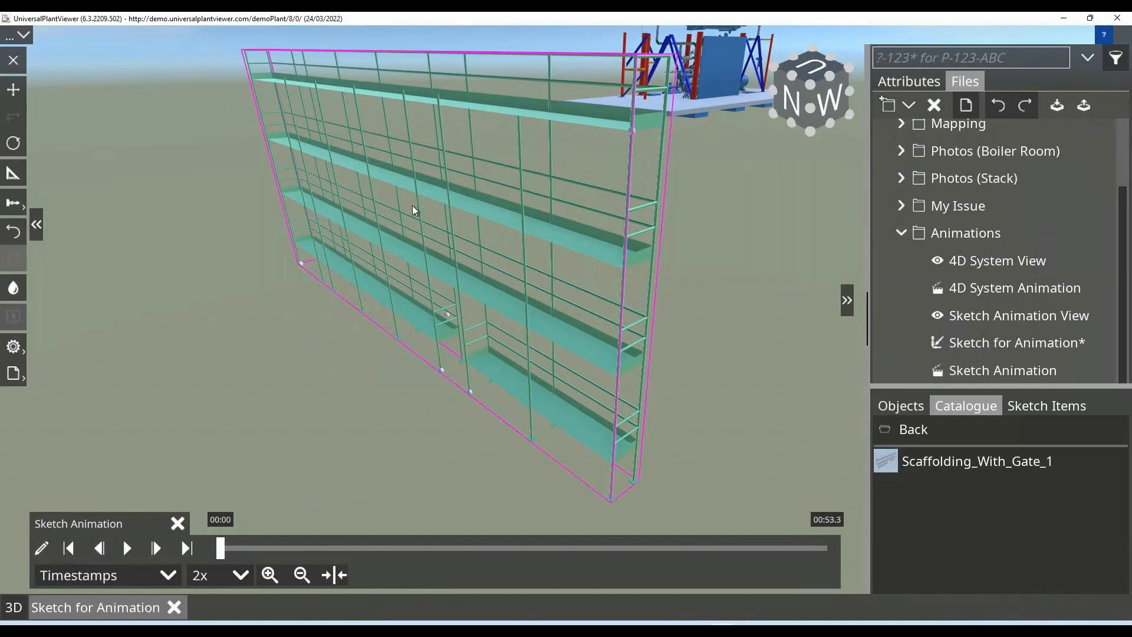
Place a Ladder_1 beside the scaffolding and stretch it into a tall caged ladder reaching about the top platform.
{"action": "left_click", "coordinate": [913, 433]}
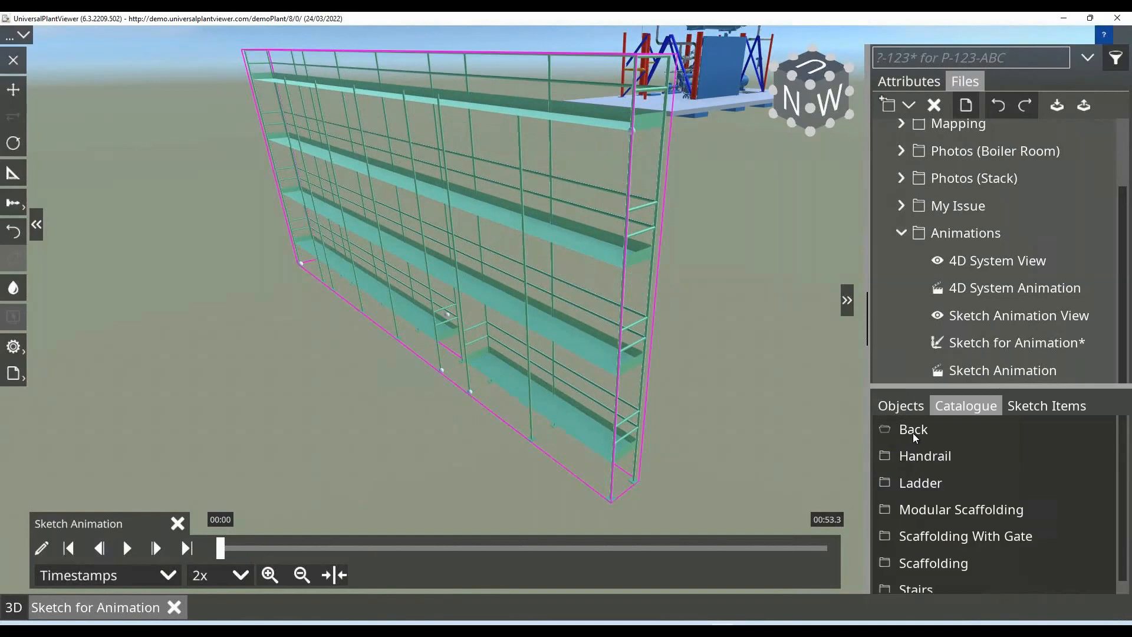
{"action": "left_click", "coordinate": [925, 482]}
{"action": "left_click_drag", "start_coordinate": [890, 464], "coordinate": [297, 333]}
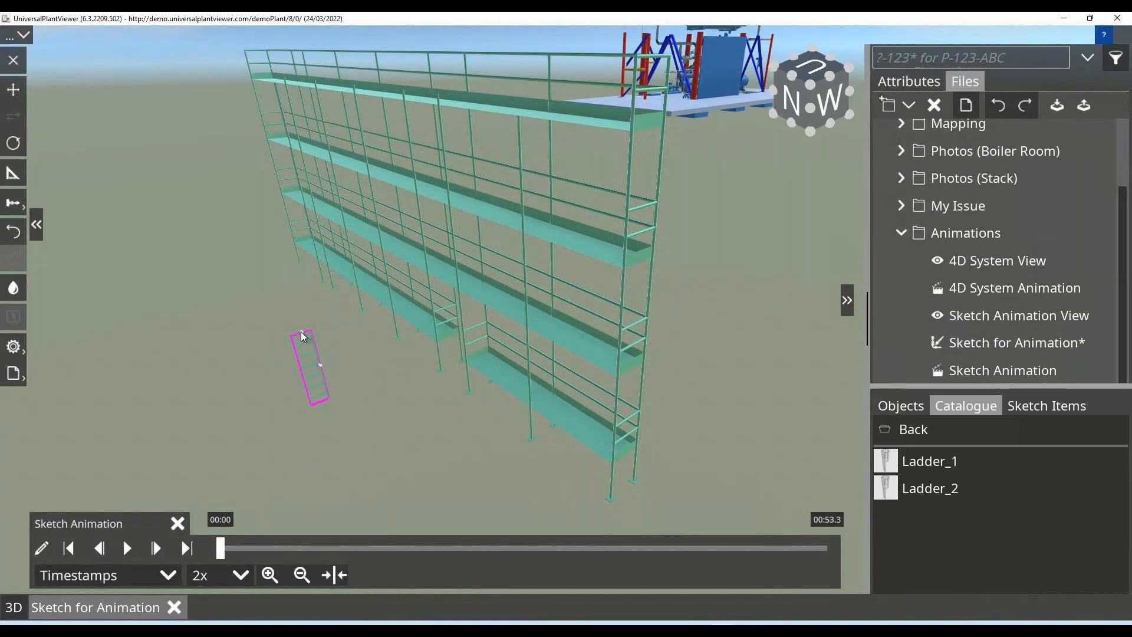
{"action": "left_click_drag", "start_coordinate": [301, 325], "coordinate": [203, 65]}
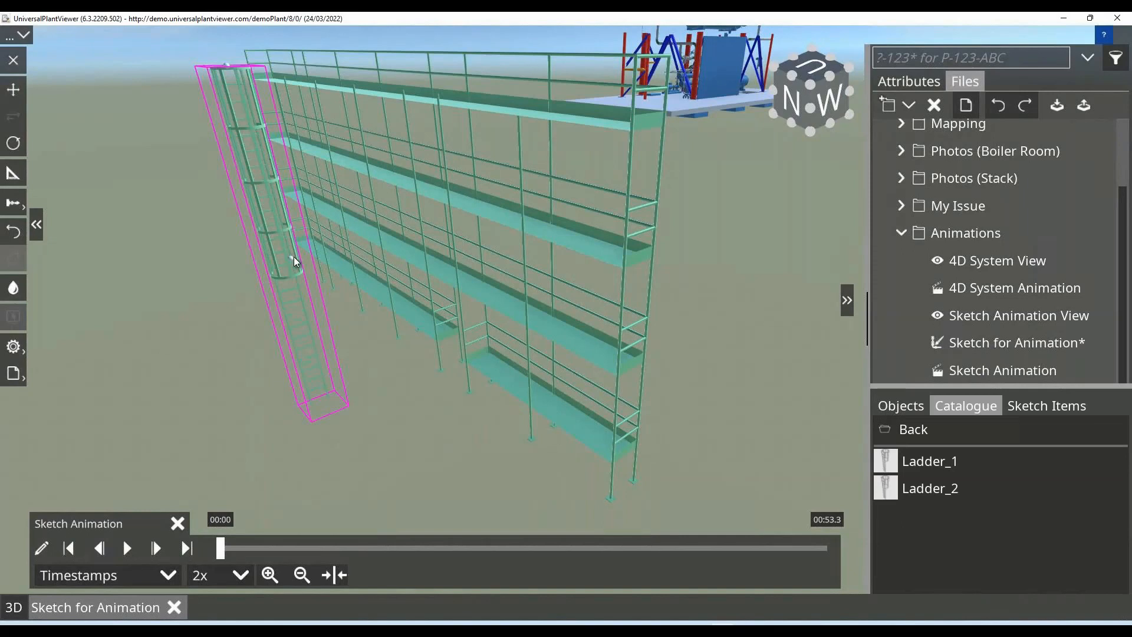
{"action": "left_click", "coordinate": [307, 253]}
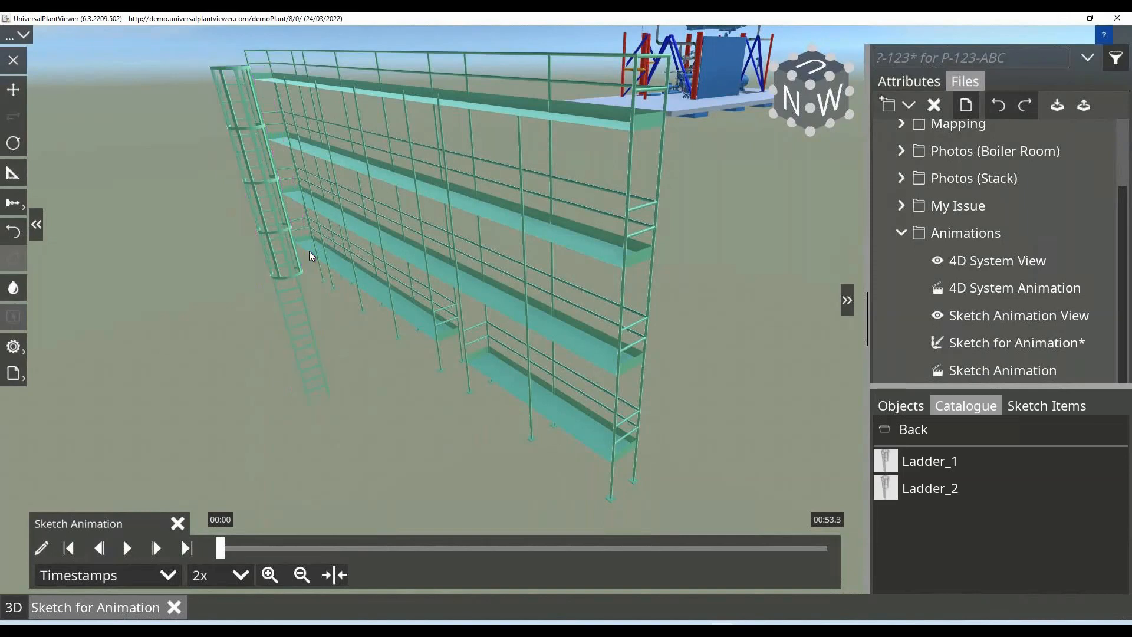
{"action": "left_click", "coordinate": [251, 256]}
Place the Stairs_1 catalogue item on the ground near the foot of the ladder.
{"action": "left_click", "coordinate": [914, 430]}
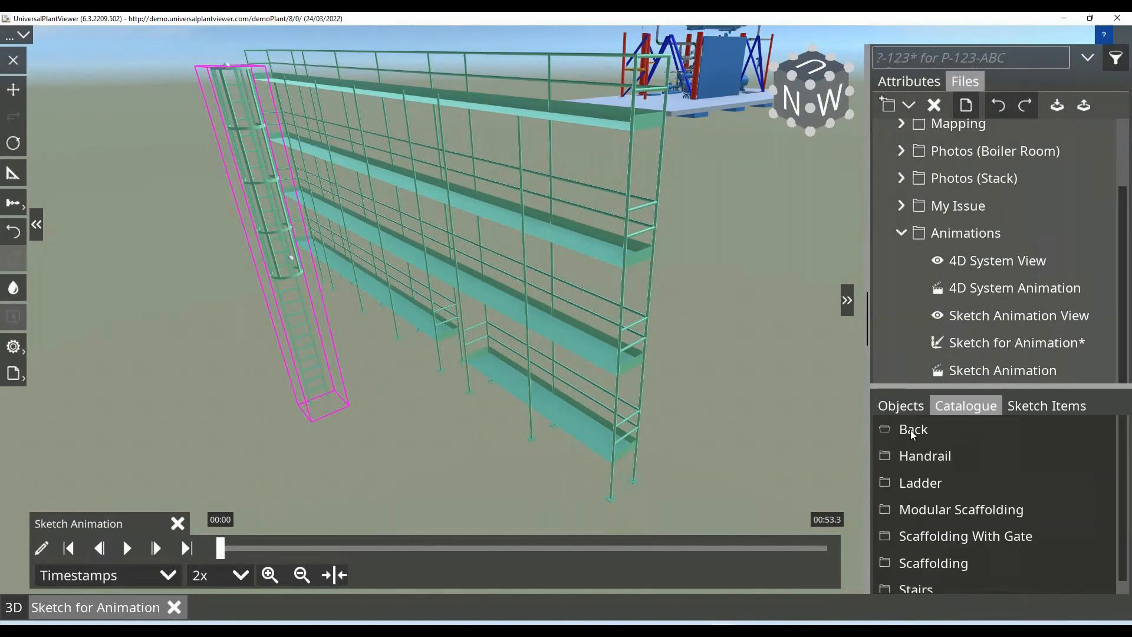
{"action": "scroll", "coordinate": [939, 508], "scroll_direction": "down", "scroll_amount": 1}
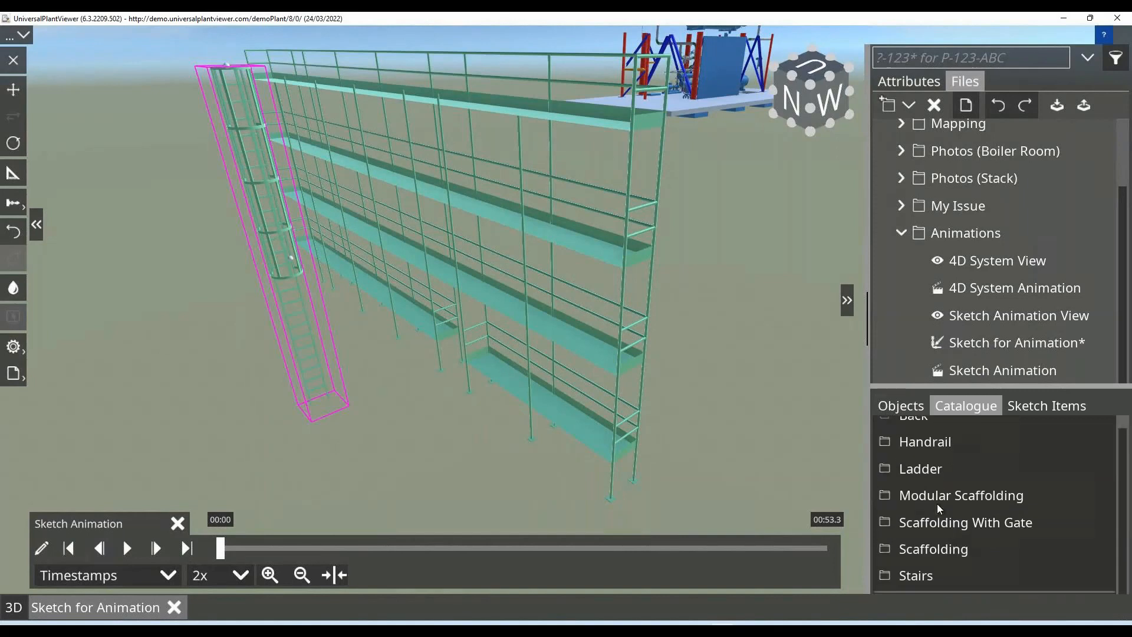
{"action": "left_click", "coordinate": [924, 573]}
{"action": "left_click", "coordinate": [197, 444]}
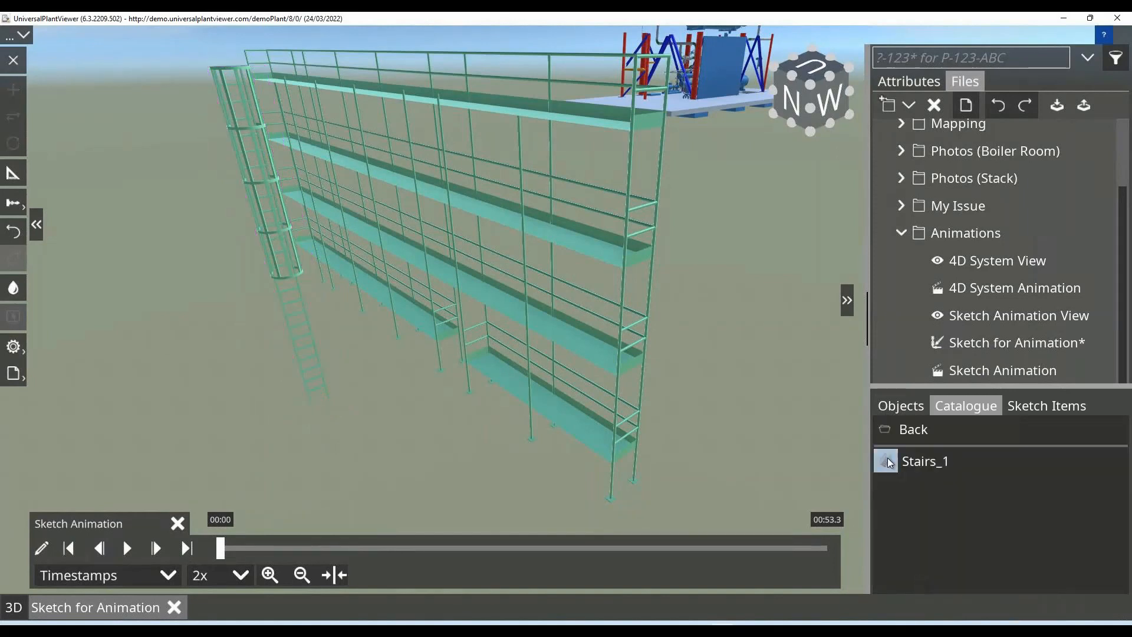
{"action": "left_click", "coordinate": [196, 443]}
{"action": "left_click_drag", "start_coordinate": [168, 462], "coordinate": [161, 463]}
{"action": "left_click_drag", "start_coordinate": [281, 409], "coordinate": [326, 388]}
{"action": "middle_click_drag", "start_coordinate": [327, 388], "coordinate": [323, 407]}
{"action": "middle_click_drag", "start_coordinate": [224, 484], "coordinate": [349, 415]}
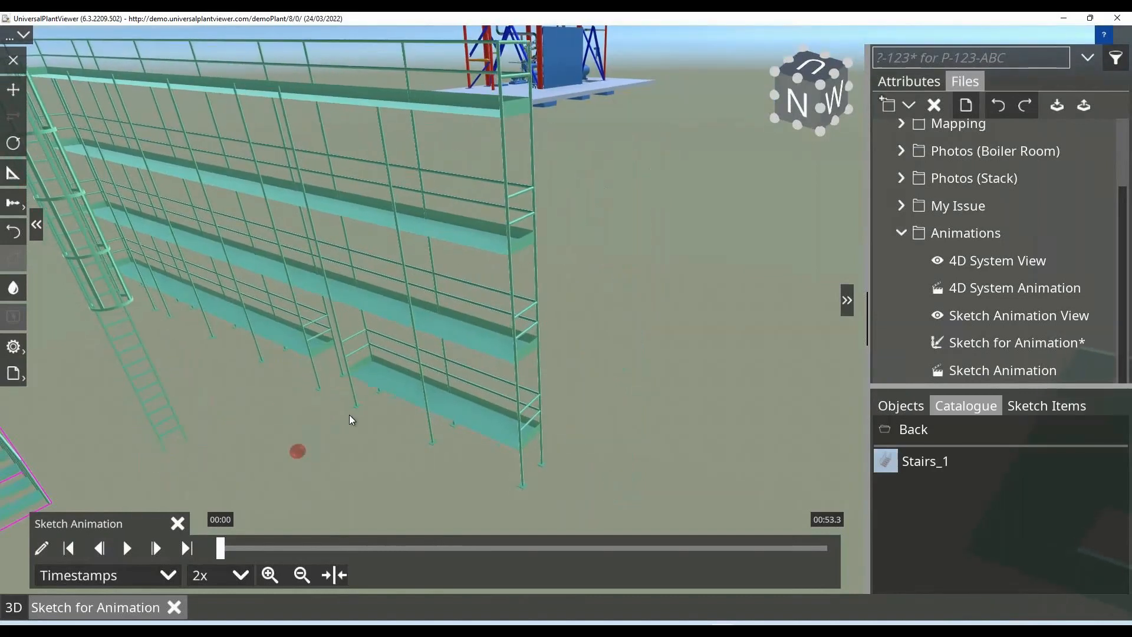
{"action": "left_click_drag", "start_coordinate": [135, 474], "coordinate": [392, 376]}
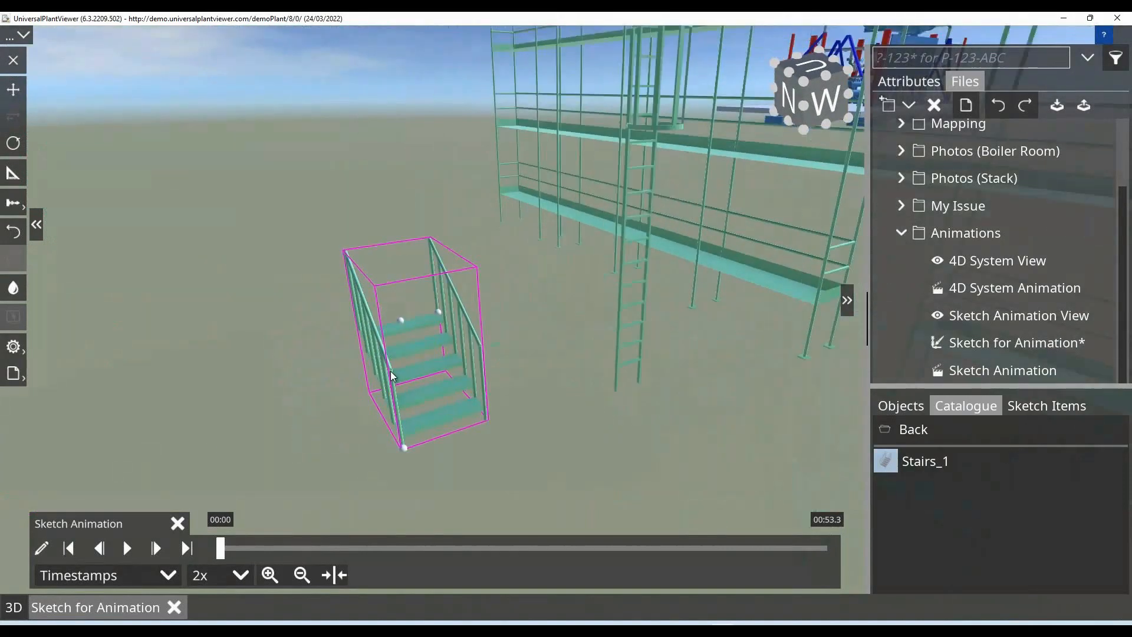
Stretch the stairs at their upper end into a longer flight with six treads.
{"action": "scroll", "coordinate": [392, 377], "scroll_direction": "up", "scroll_amount": 1}
{"action": "left_click_drag", "start_coordinate": [448, 301], "coordinate": [331, 225]}
{"action": "mouse_move", "coordinate": [379, 483]}
{"action": "left_mouse_down"}
{"action": "mouse_move", "coordinate": [341, 497]}
{"action": "mouse_move", "coordinate": [377, 480]}
{"action": "left_mouse_up"}
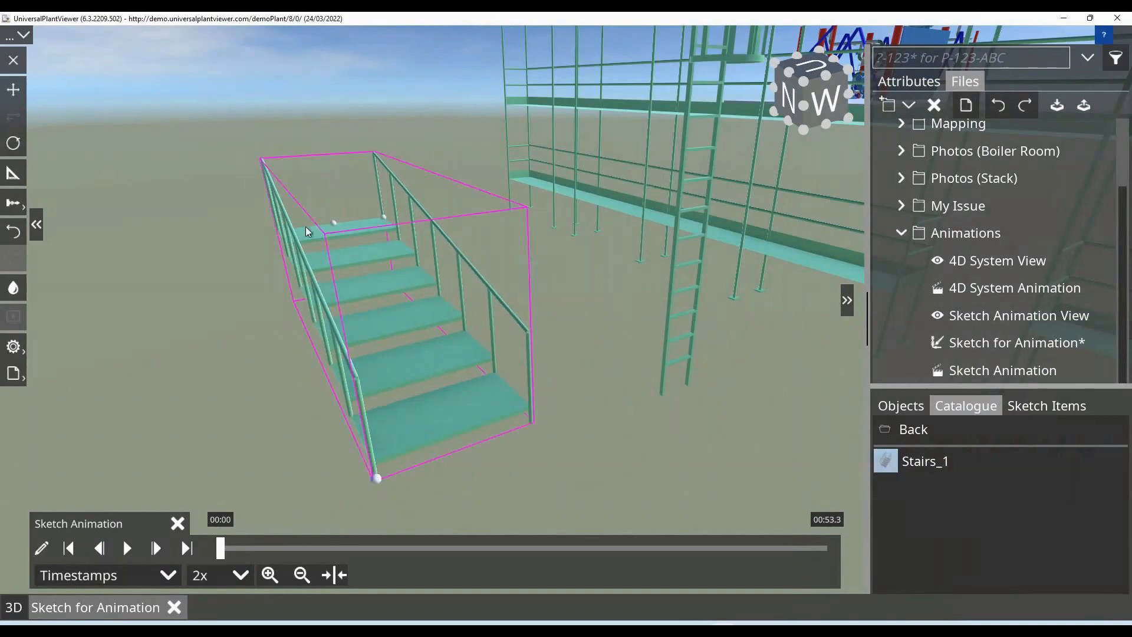
Browse the catalogue from Stairs to the Tower Crane category under Transportation.
{"action": "left_click", "coordinate": [898, 429]}
{"action": "scroll", "coordinate": [925, 482], "scroll_direction": "down", "scroll_amount": 1}
{"action": "scroll", "coordinate": [923, 481], "scroll_direction": "up", "scroll_amount": 1}
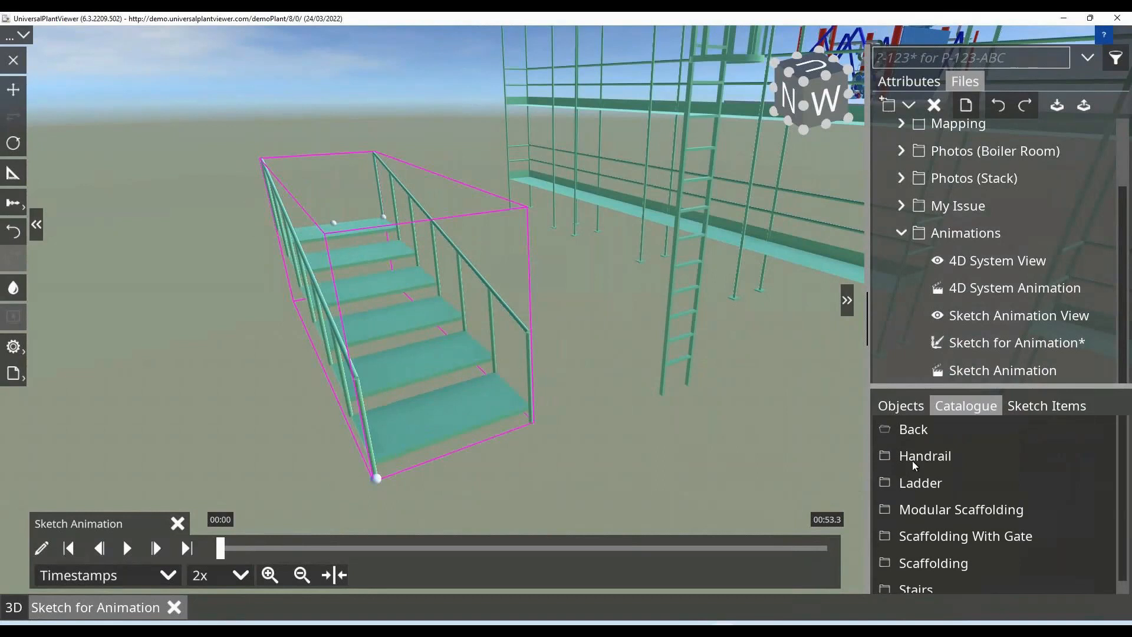
{"action": "left_click", "coordinate": [911, 431]}
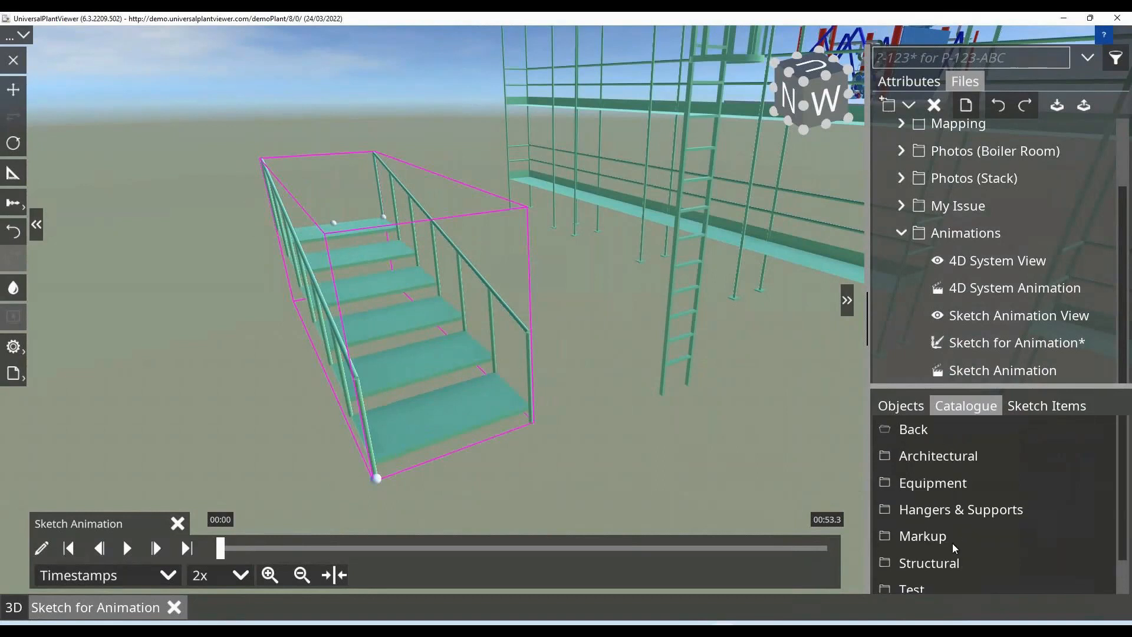
{"action": "scroll", "coordinate": [954, 548], "scroll_direction": "down", "scroll_amount": 1}
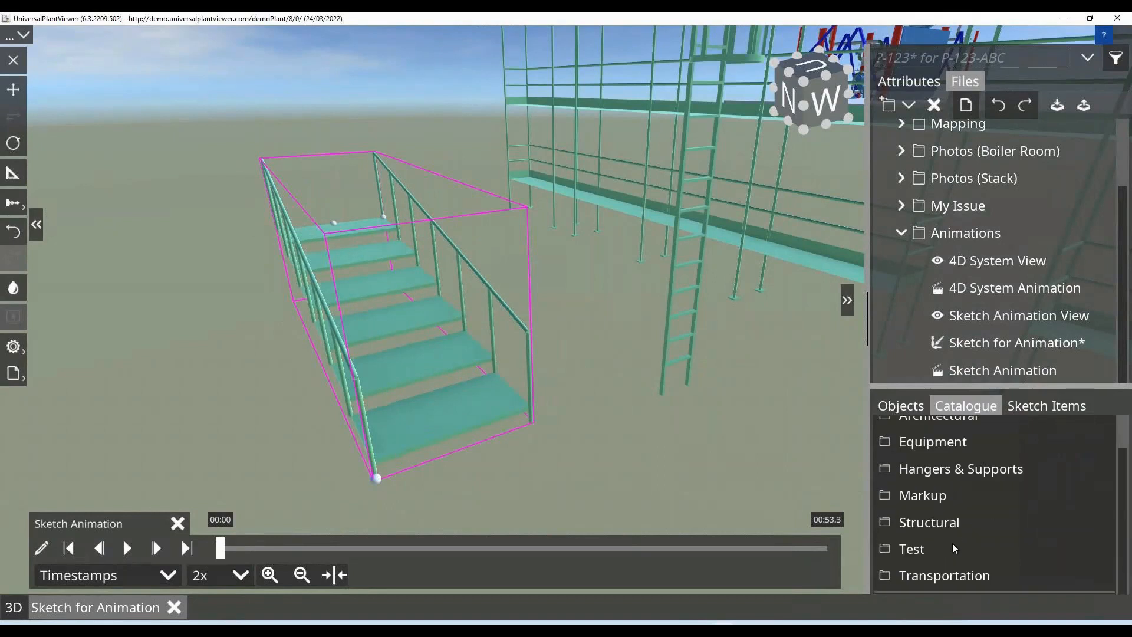
{"action": "left_click", "coordinate": [956, 574]}
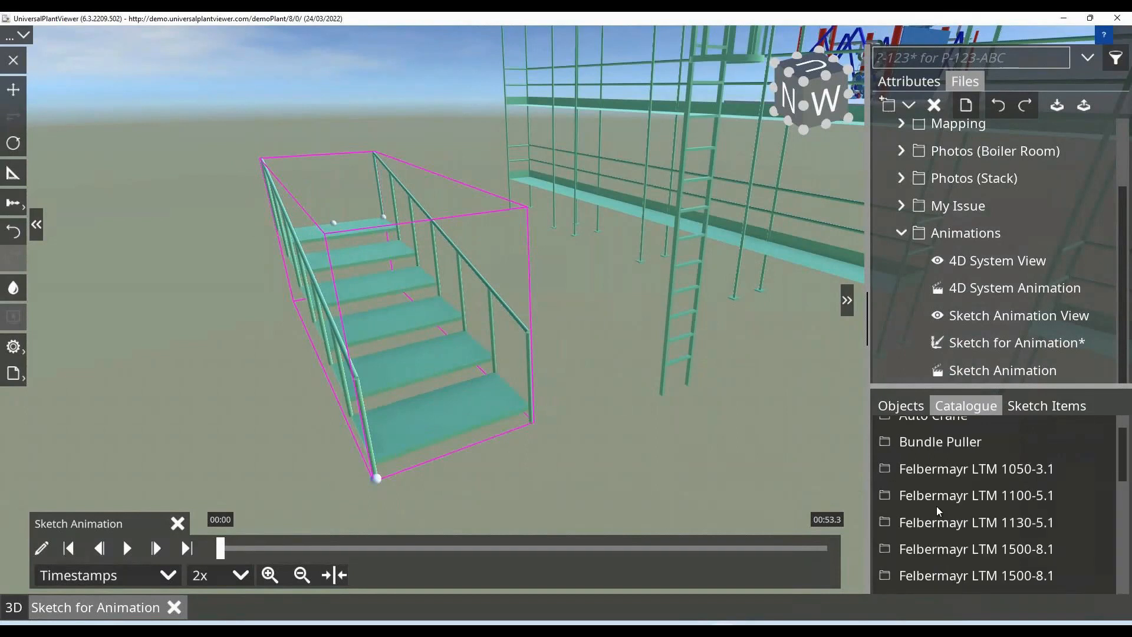
{"action": "scroll", "coordinate": [936, 506], "scroll_direction": "down", "scroll_amount": 6}
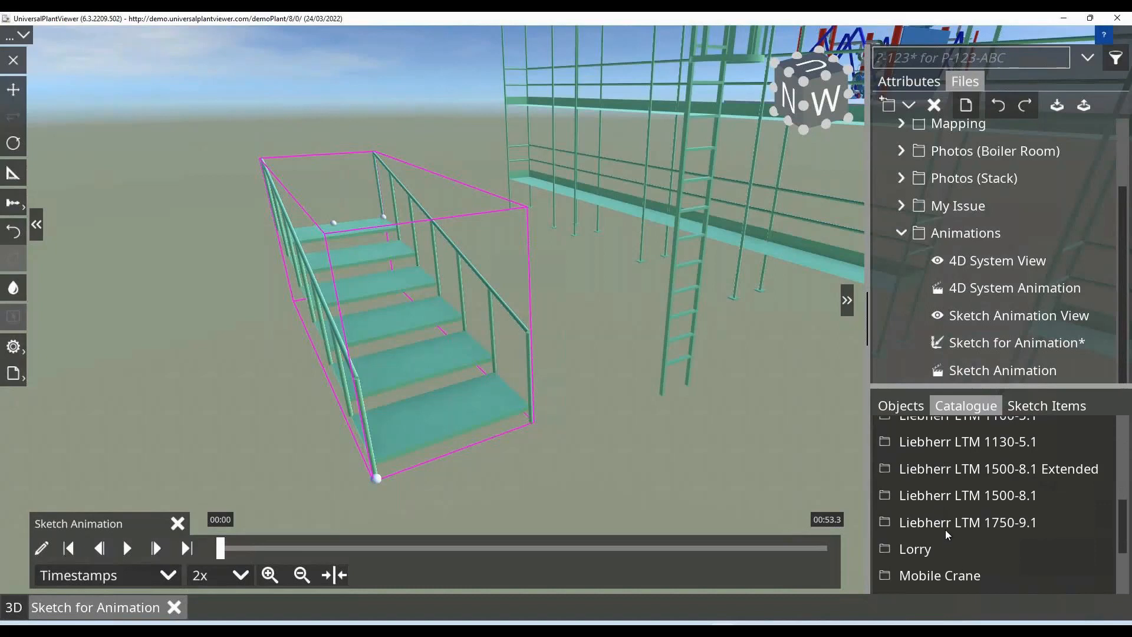
{"action": "scroll", "coordinate": [947, 535], "scroll_direction": "down", "scroll_amount": 3}
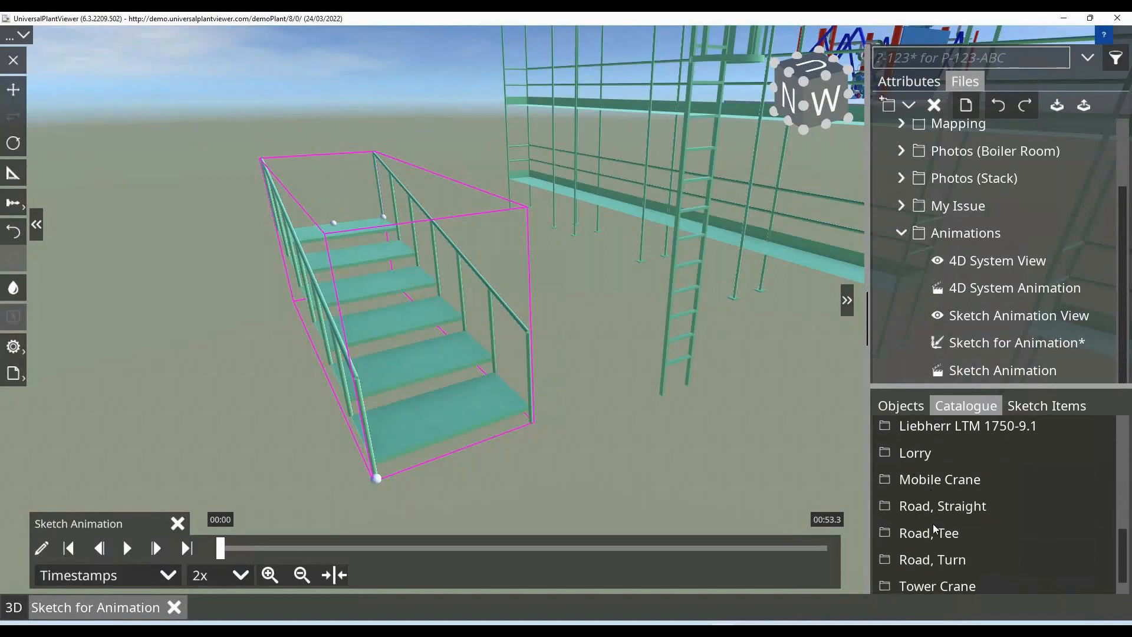
{"action": "scroll", "coordinate": [936, 539], "scroll_direction": "down", "scroll_amount": 1}
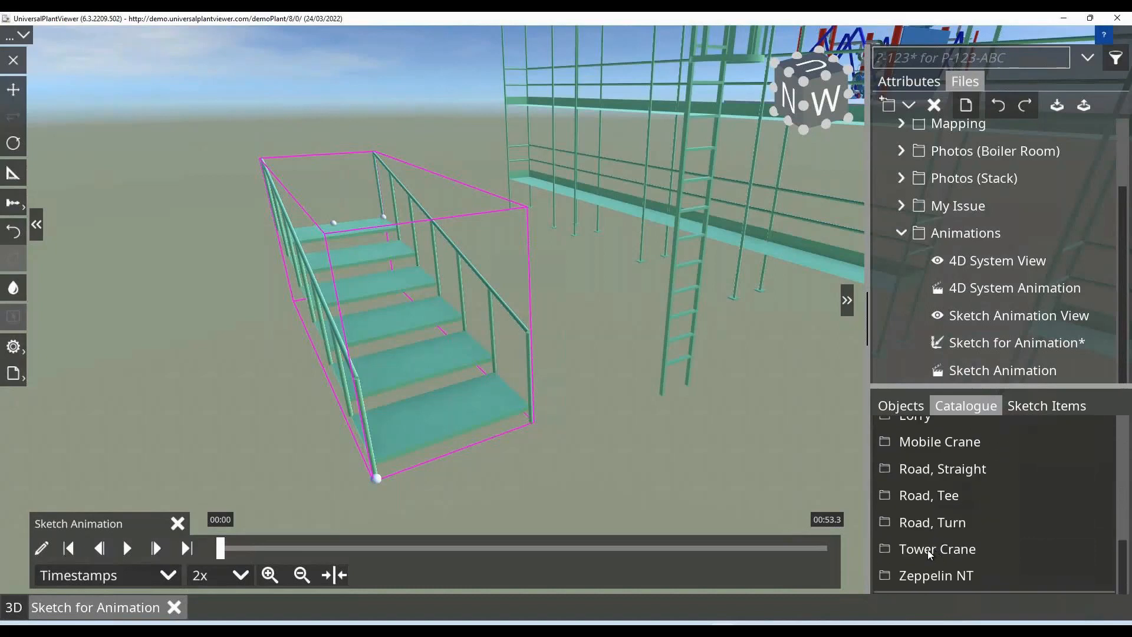
{"action": "left_click", "coordinate": [919, 550]}
Place a Tower_Crane_1 on the ground between the scaffolding and the wall, and shorten its jib slightly.
{"action": "left_click", "coordinate": [175, 437]}
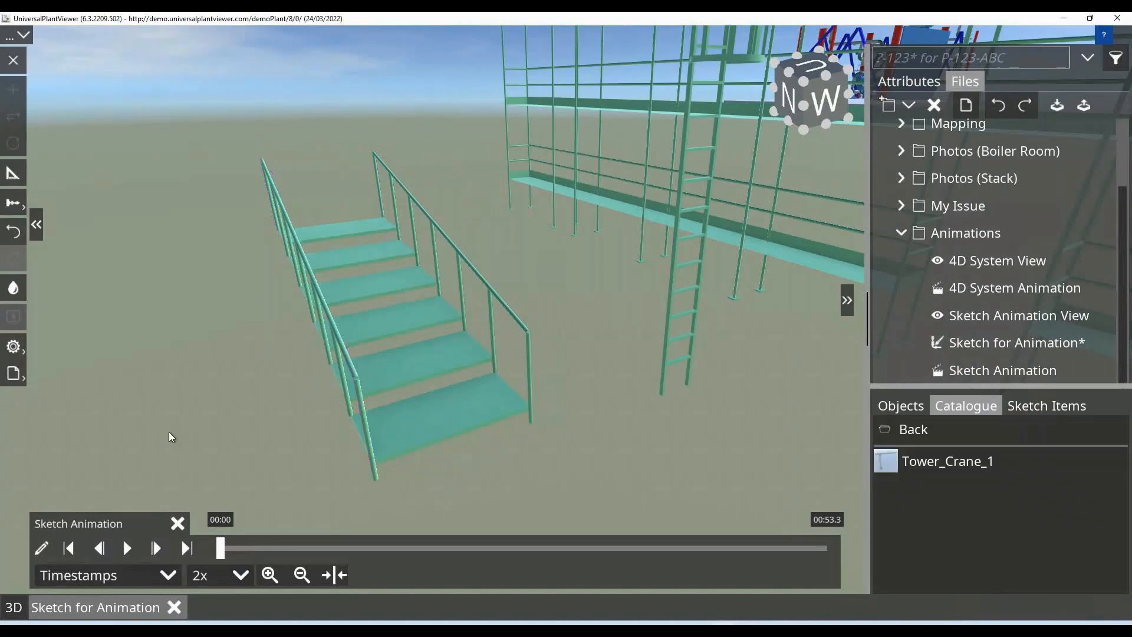
{"action": "scroll", "coordinate": [170, 435], "scroll_direction": "down", "scroll_amount": 8}
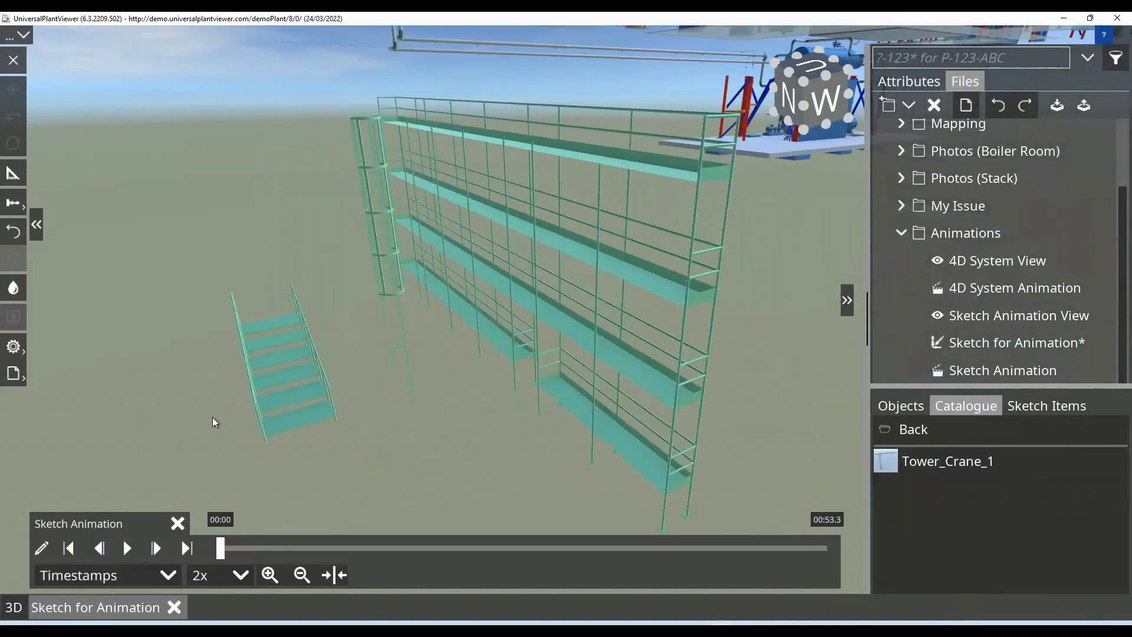
{"action": "scroll", "coordinate": [214, 421], "scroll_direction": "down", "scroll_amount": 2}
{"action": "left_click_drag", "start_coordinate": [943, 469], "coordinate": [628, 391]}
{"action": "scroll", "coordinate": [653, 399], "scroll_direction": "up", "scroll_amount": 3}
{"action": "scroll", "coordinate": [653, 399], "scroll_direction": "down", "scroll_amount": 5}
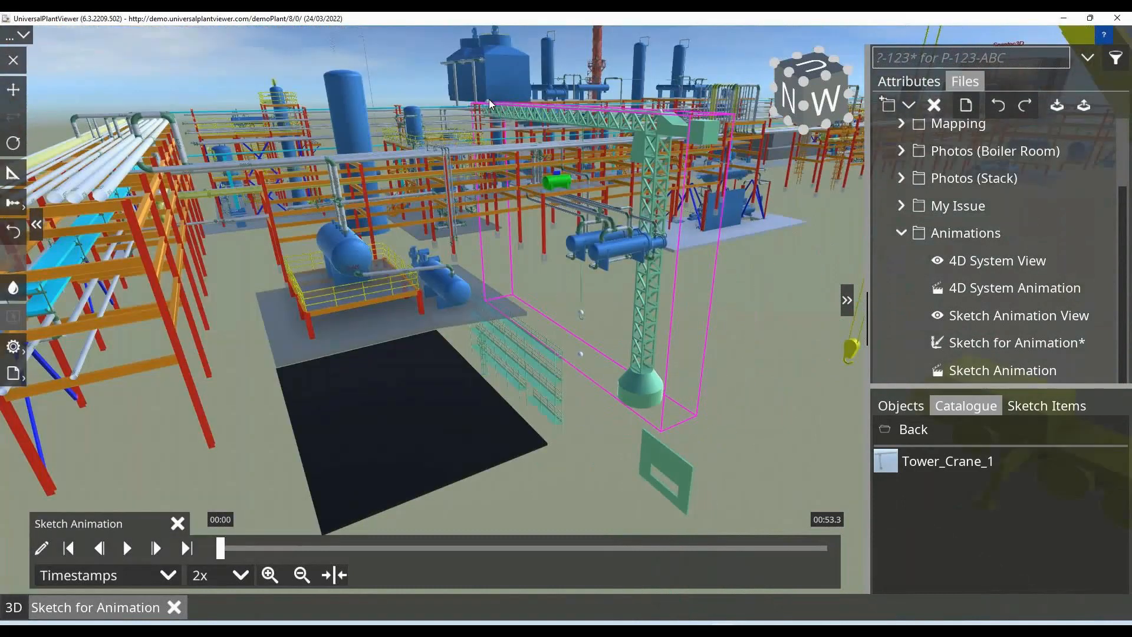
{"action": "left_click_drag", "start_coordinate": [489, 102], "coordinate": [523, 104]}
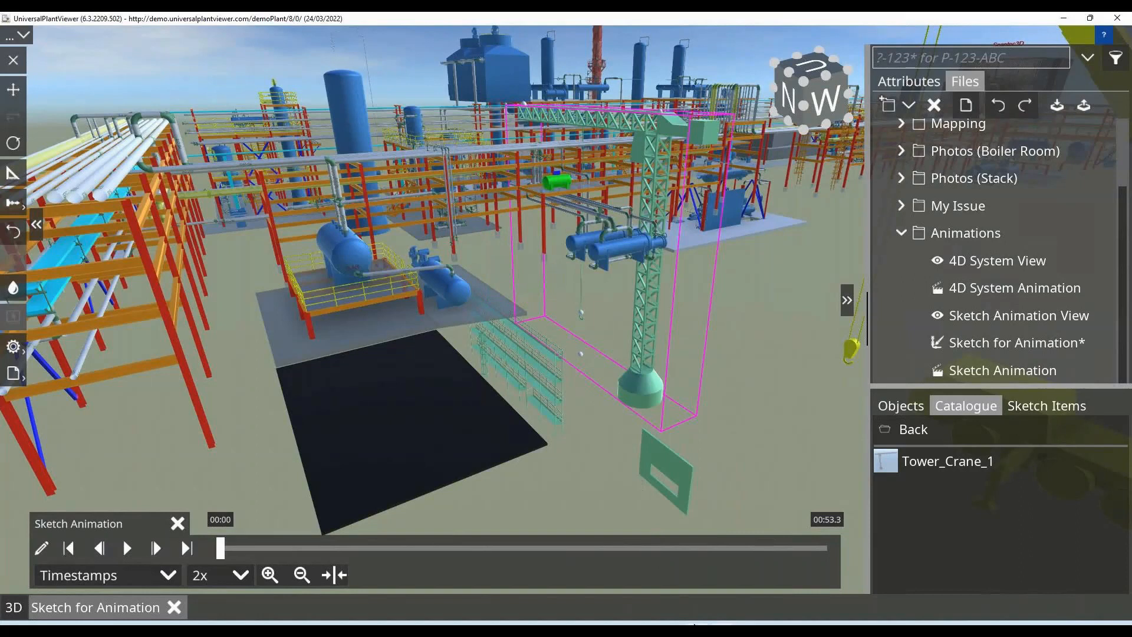
Switch to 3D SymbolDesigner in a maximized window, and add a sphere and a parameter to Project1.
{"action": "left_click", "coordinate": [696, 626]}
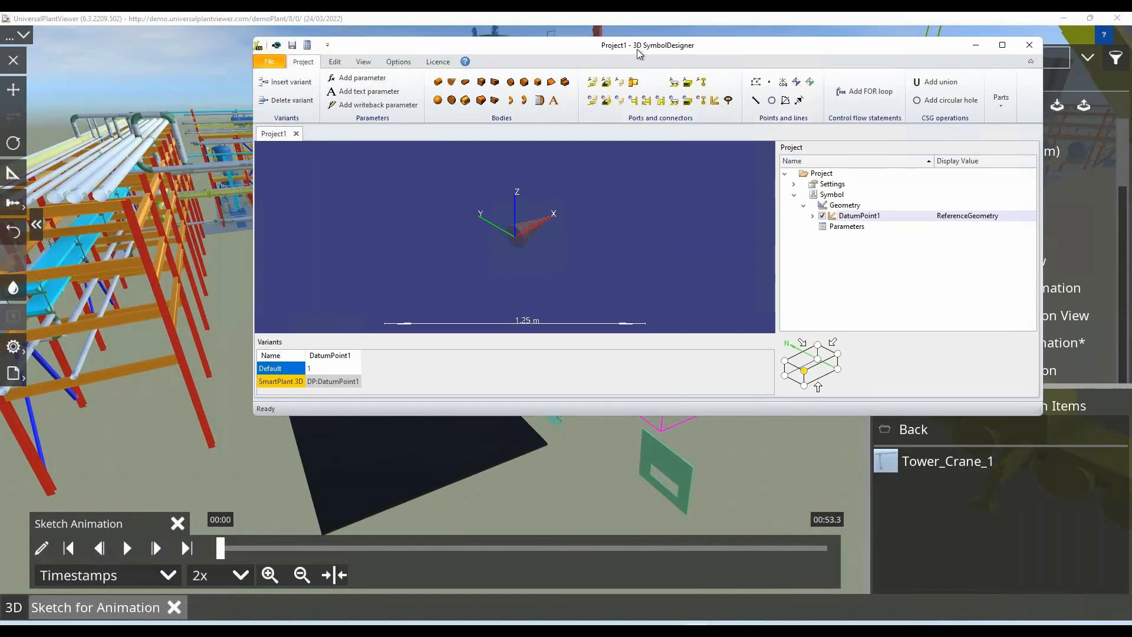
{"action": "left_click", "coordinate": [1003, 45]}
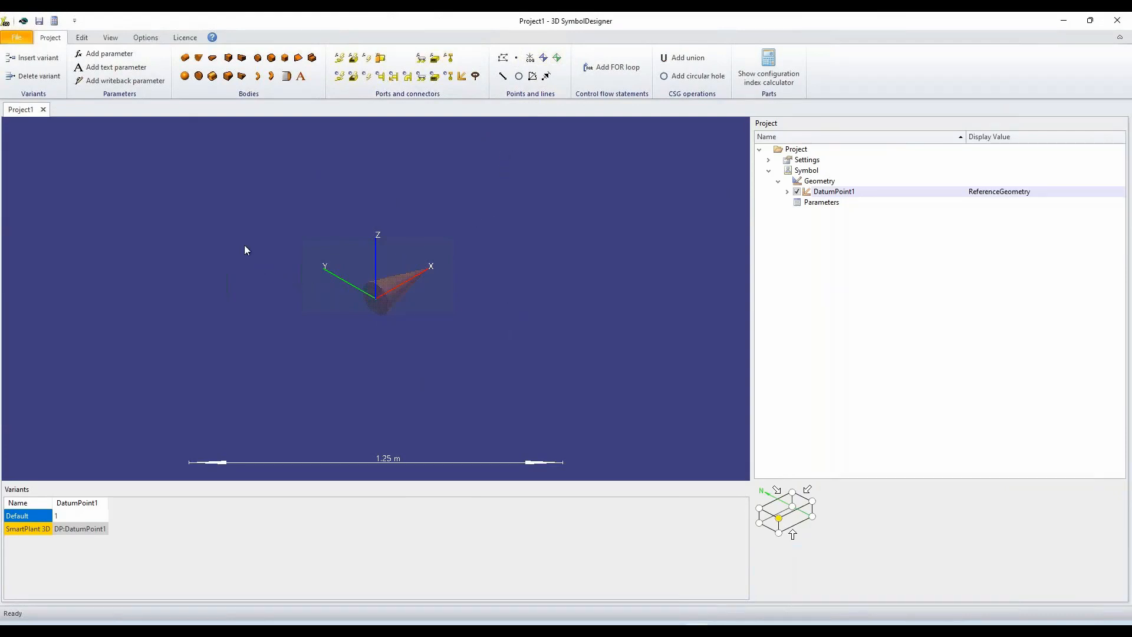
{"action": "left_click", "coordinate": [186, 77]}
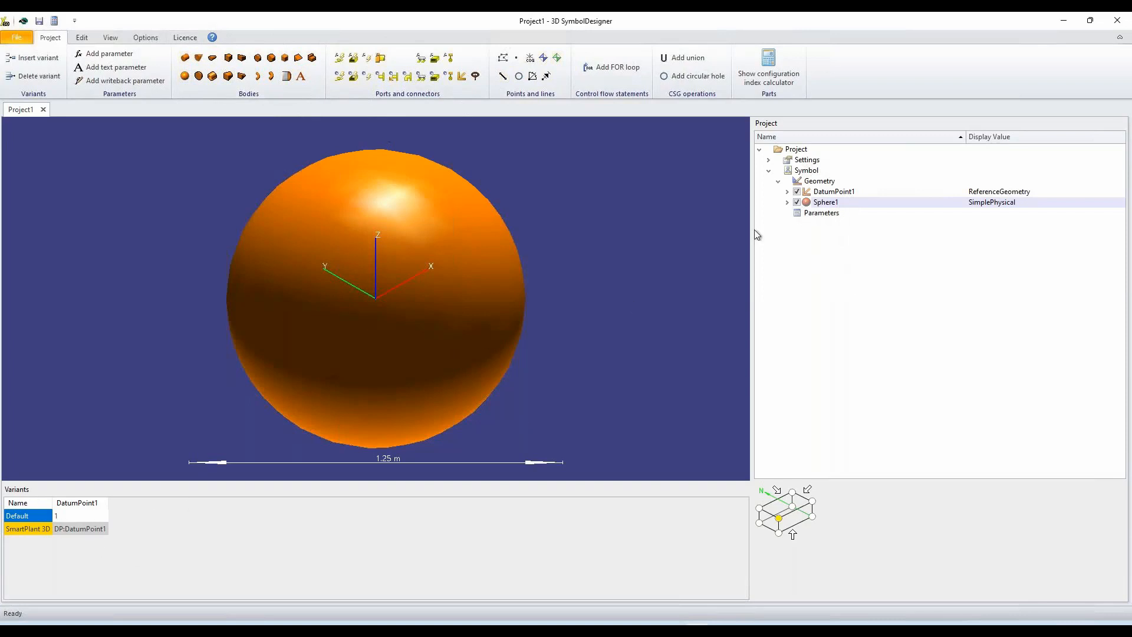
{"action": "left_click", "coordinate": [99, 54]}
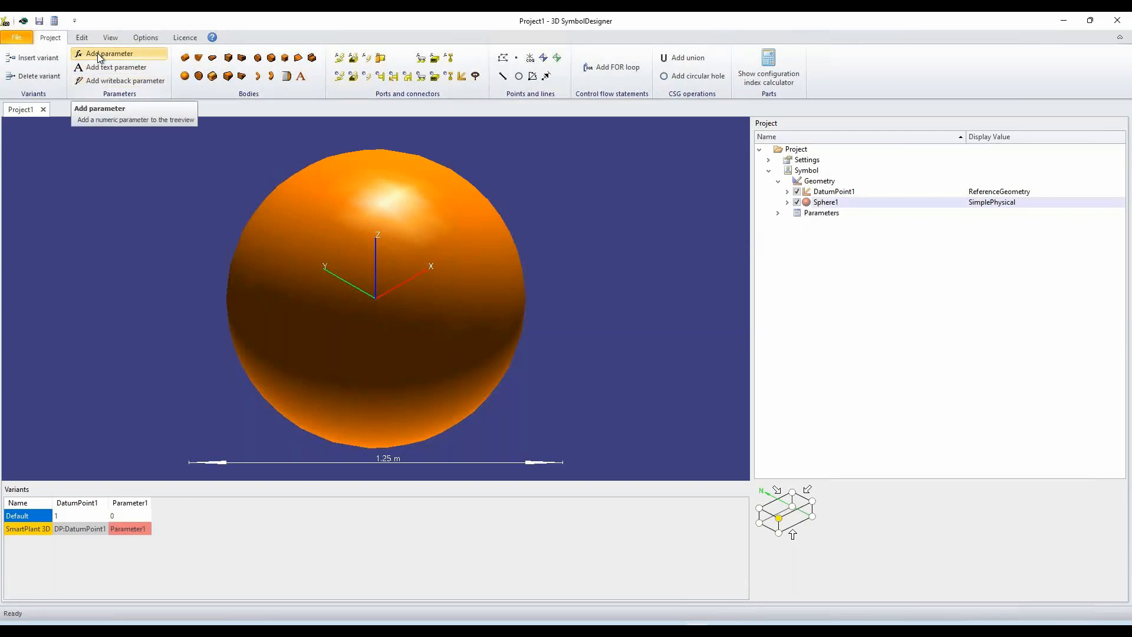
Insert a second variant and name the two variants SphereA and SphereB.
{"action": "left_click", "coordinate": [47, 61]}
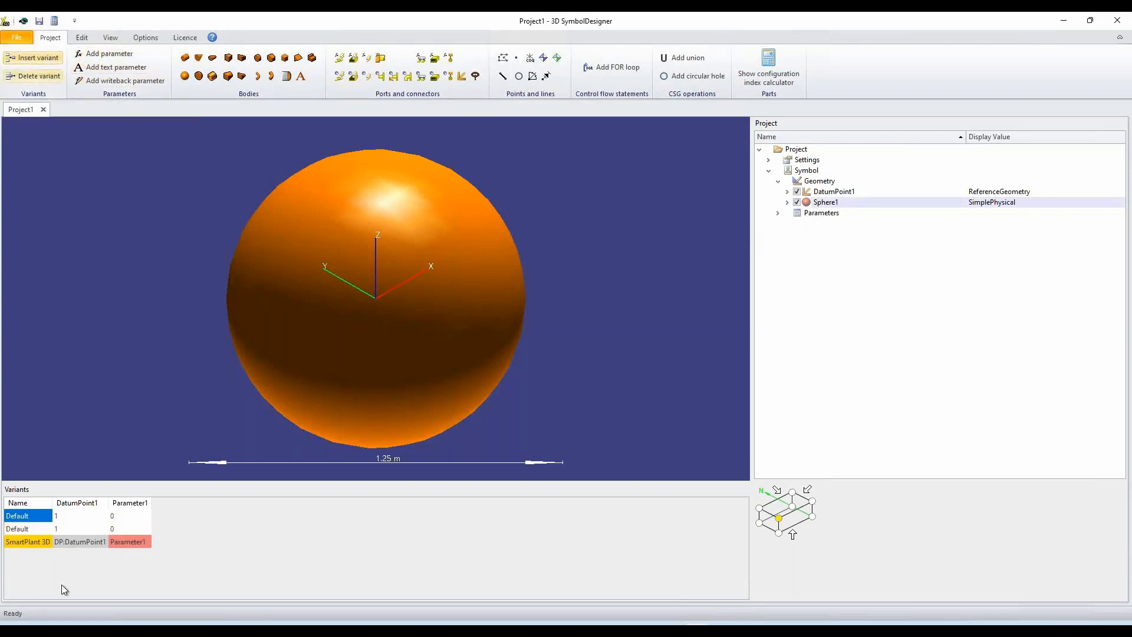
{"action": "left_click", "coordinate": [36, 519]}
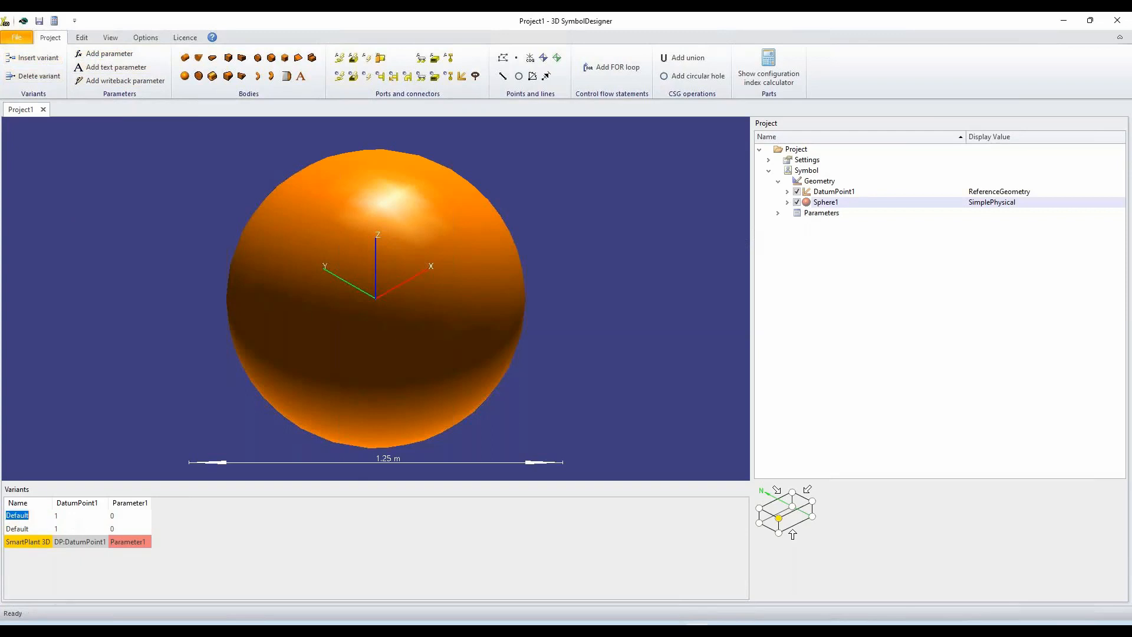
{"action": "type", "text": "SphereA"}
{"action": "key", "text": "Return"}
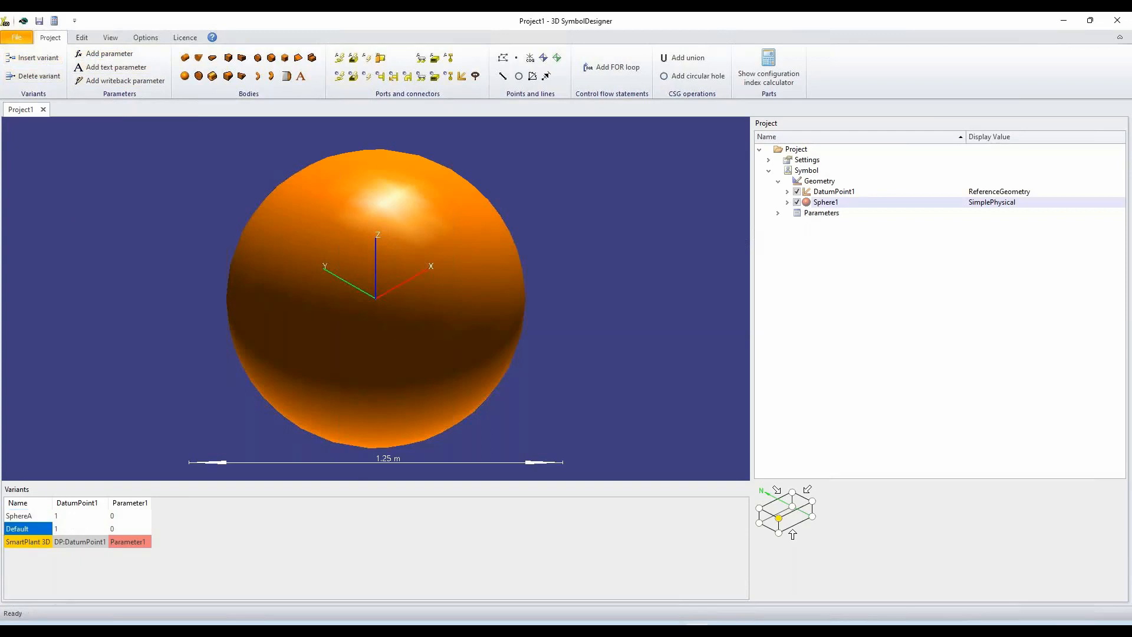
{"action": "left_click", "coordinate": [33, 532]}
{"action": "type", "text": "S"}
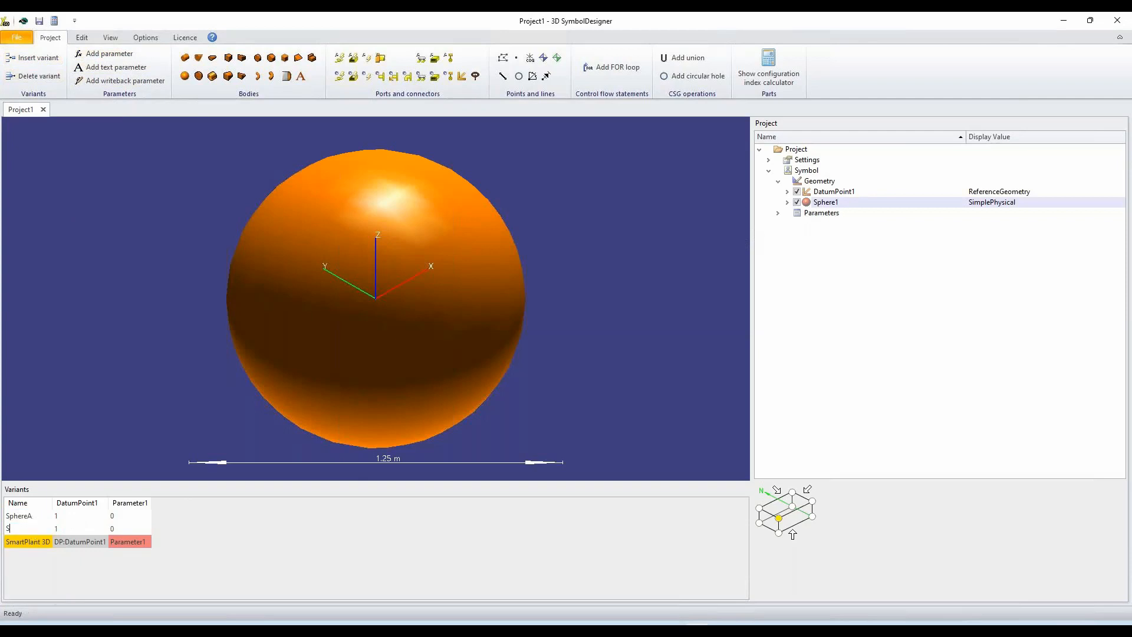
{"action": "type", "text": "phereB"}
{"action": "key", "text": "Return"}
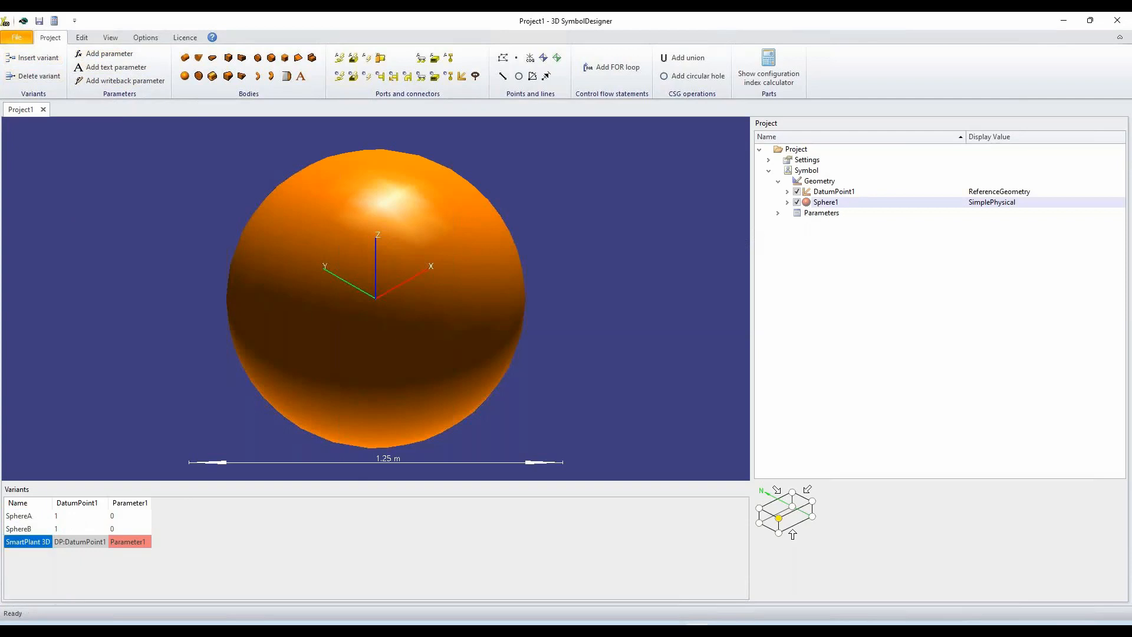
Set Parameter1 to 1000 mm for SphereA and 1500 mm for SphereB.
{"action": "left_click", "coordinate": [119, 517]}
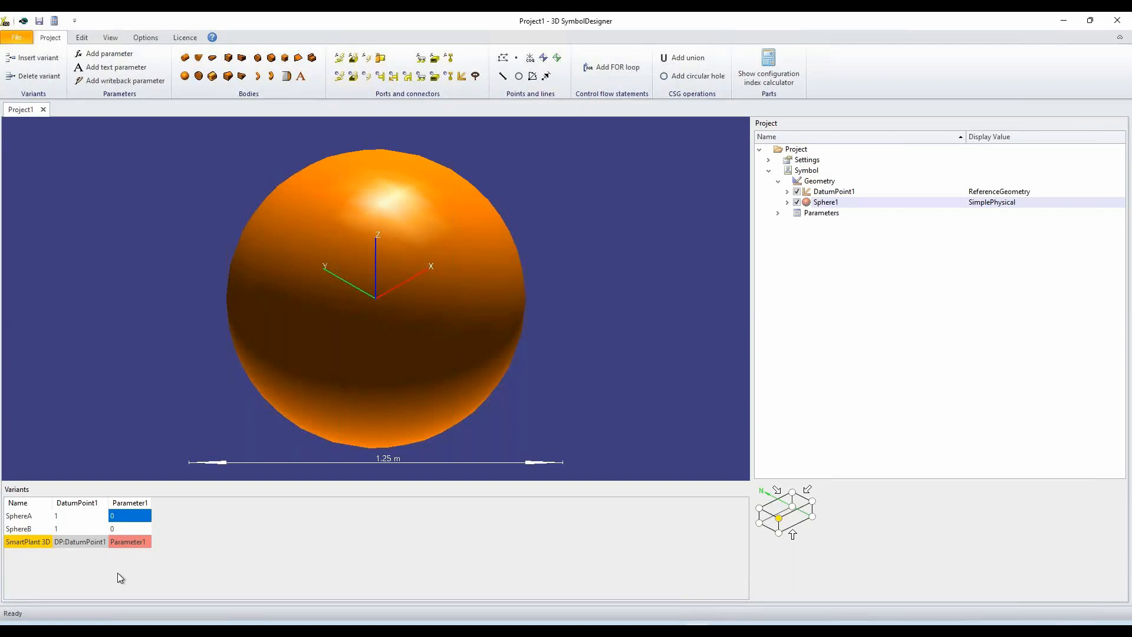
{"action": "type", "text": "1000 mm"}
{"action": "key", "text": "Return"}
{"action": "type", "text": "1500 mm"}
{"action": "key", "text": "Return"}
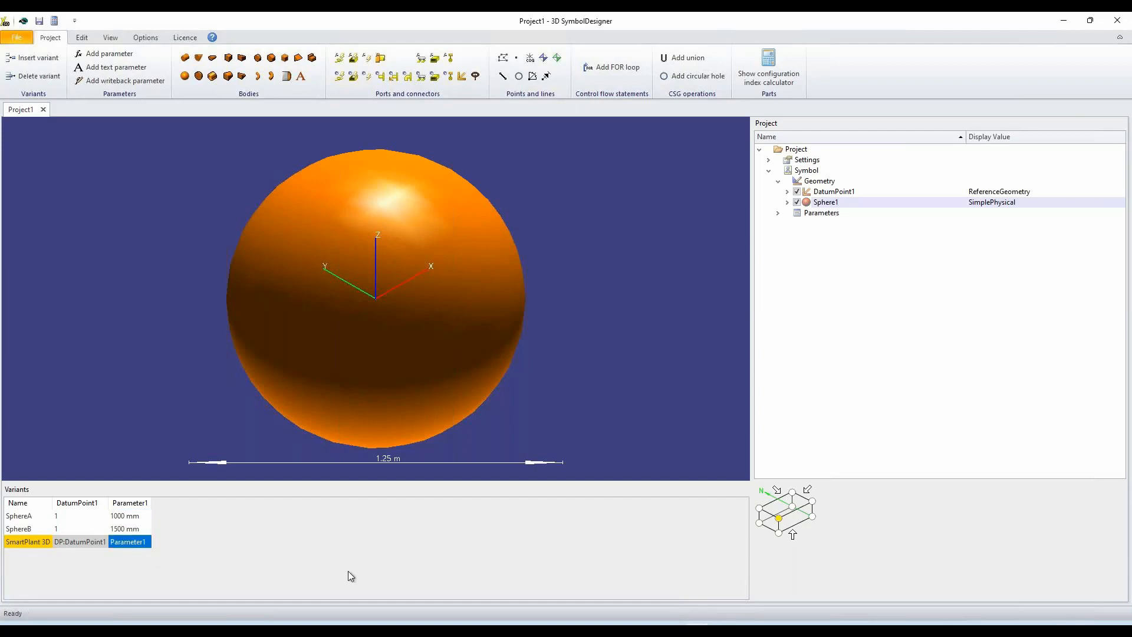
Rename Parameter1 to parDiameter in the project's parameters.
{"action": "left_click", "coordinate": [779, 213]}
{"action": "left_click", "coordinate": [780, 213]}
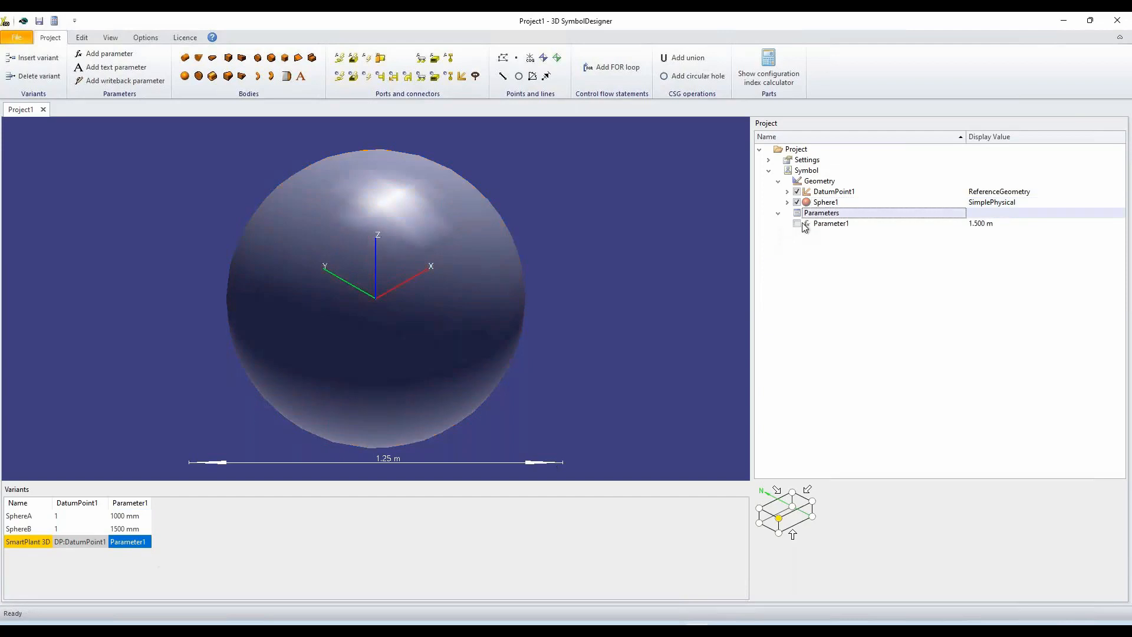
{"action": "left_click", "coordinate": [819, 224]}
{"action": "double_click", "coordinate": [858, 223]}
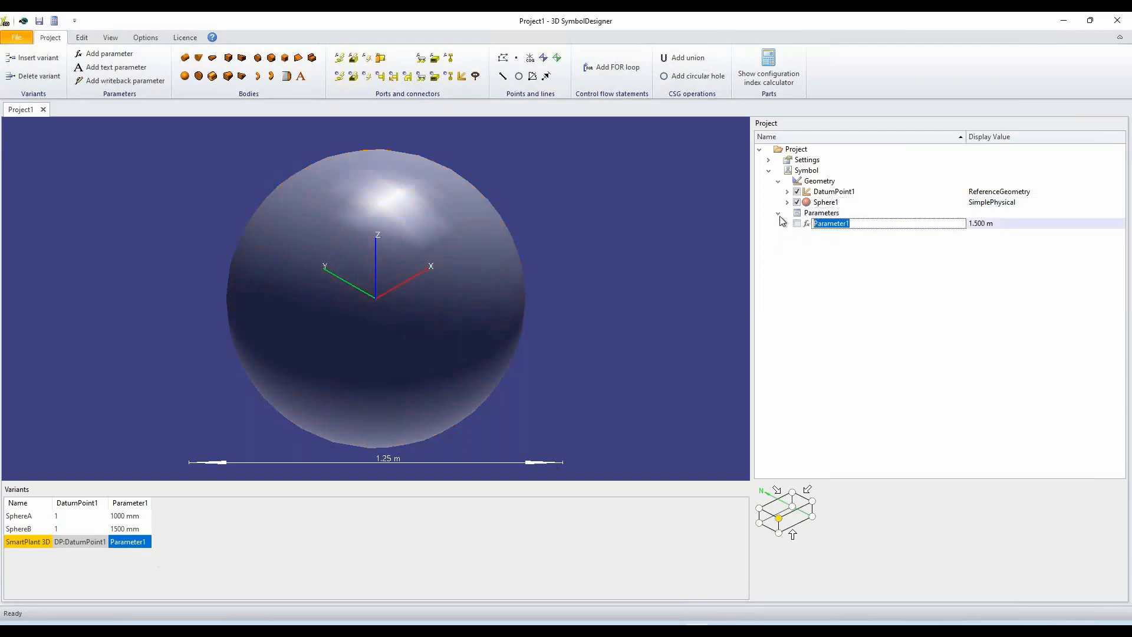
{"action": "type", "text": "parDiamtere"}
{"action": "key", "text": "Return"}
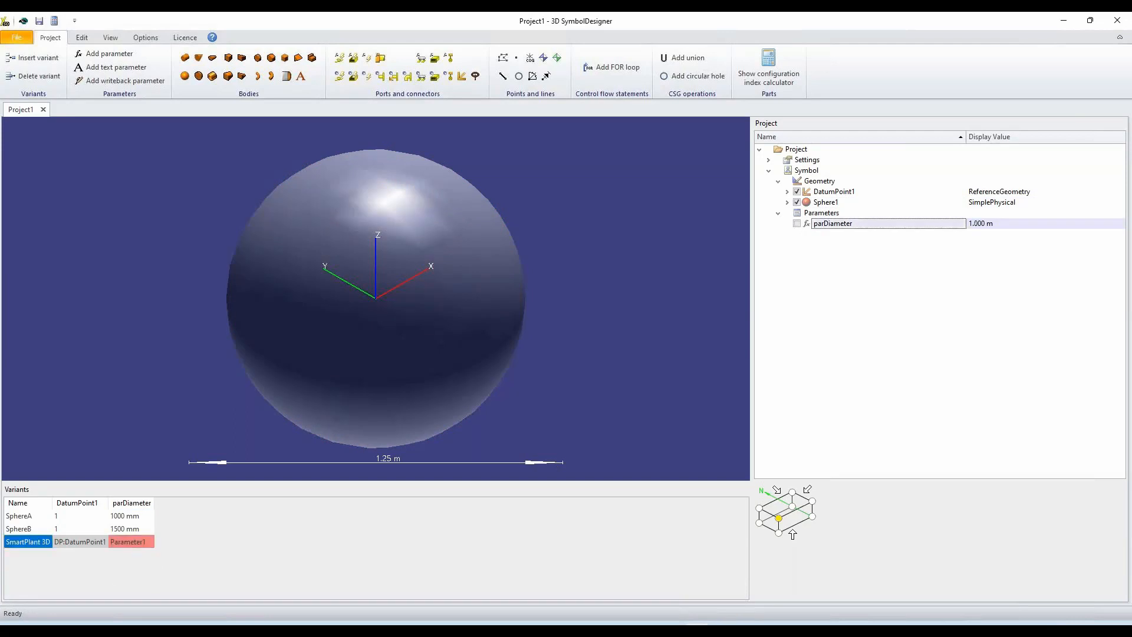
Link the sphere's D1 dimension to parDiameter and preview the SphereA and SphereB variants.
{"action": "left_click", "coordinate": [788, 203]}
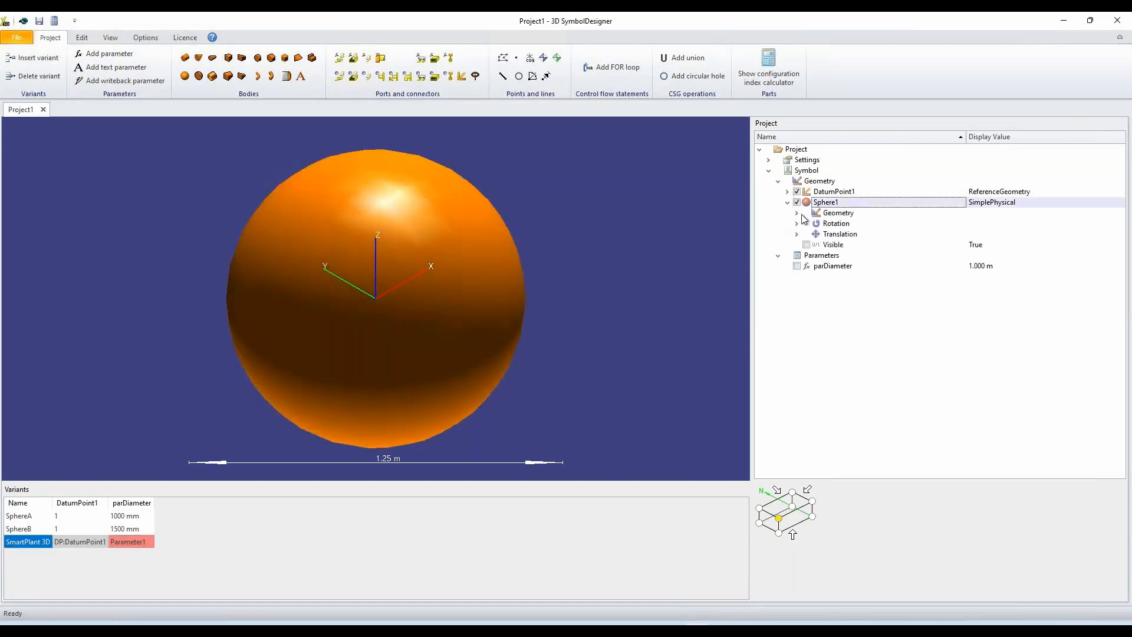
{"action": "left_click", "coordinate": [798, 213]}
{"action": "left_click_drag", "start_coordinate": [817, 277], "coordinate": [856, 224]}
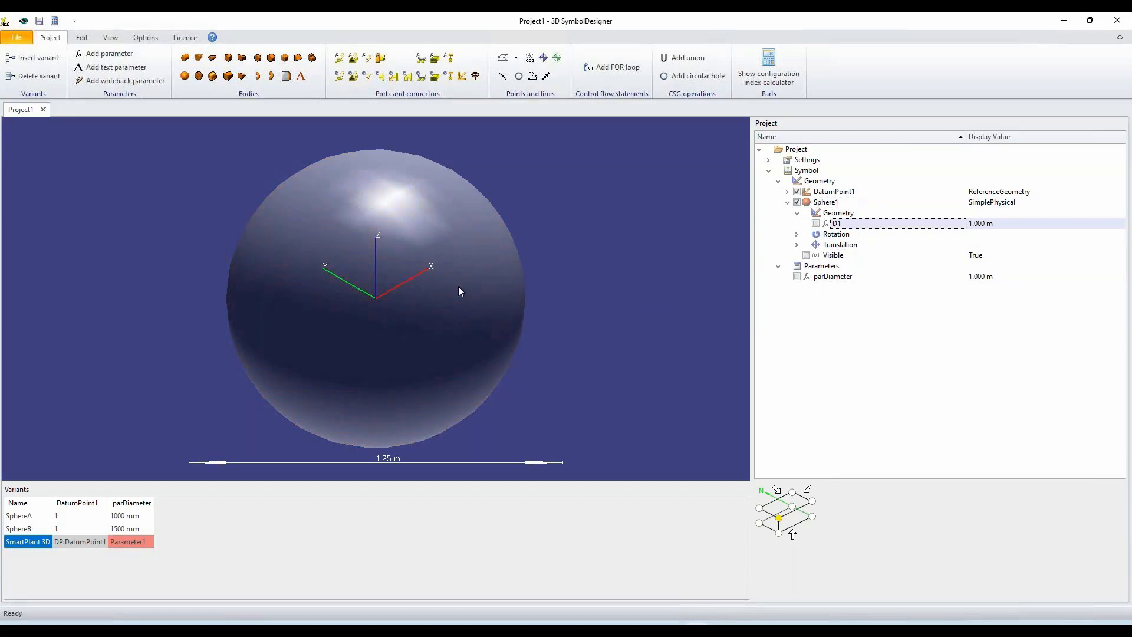
{"action": "left_click", "coordinate": [22, 519]}
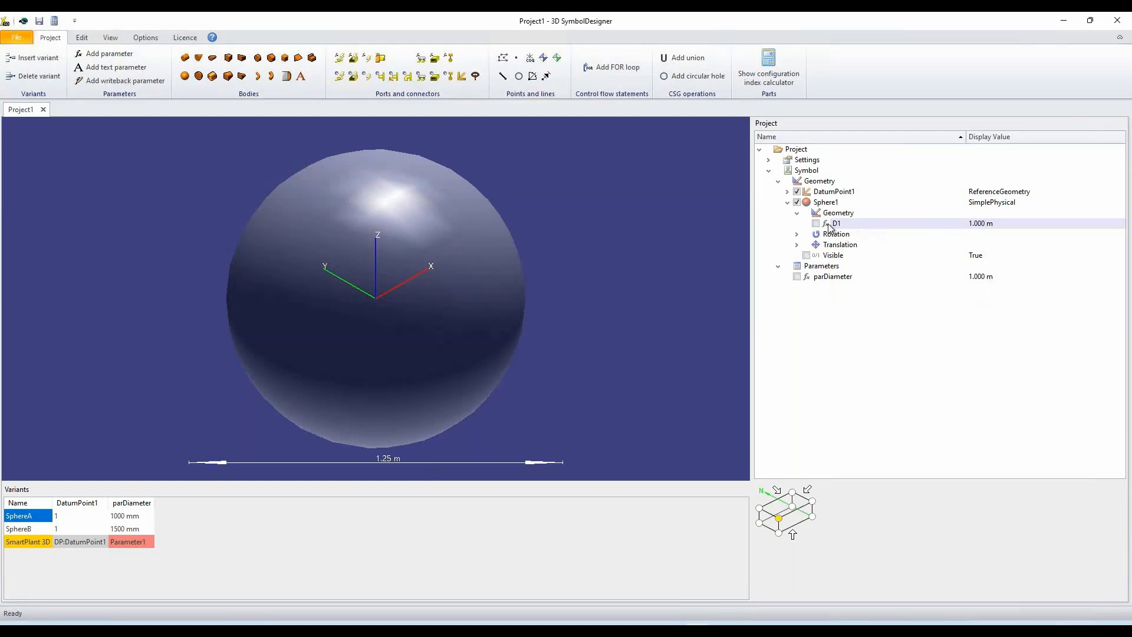
{"action": "left_click", "coordinate": [33, 529]}
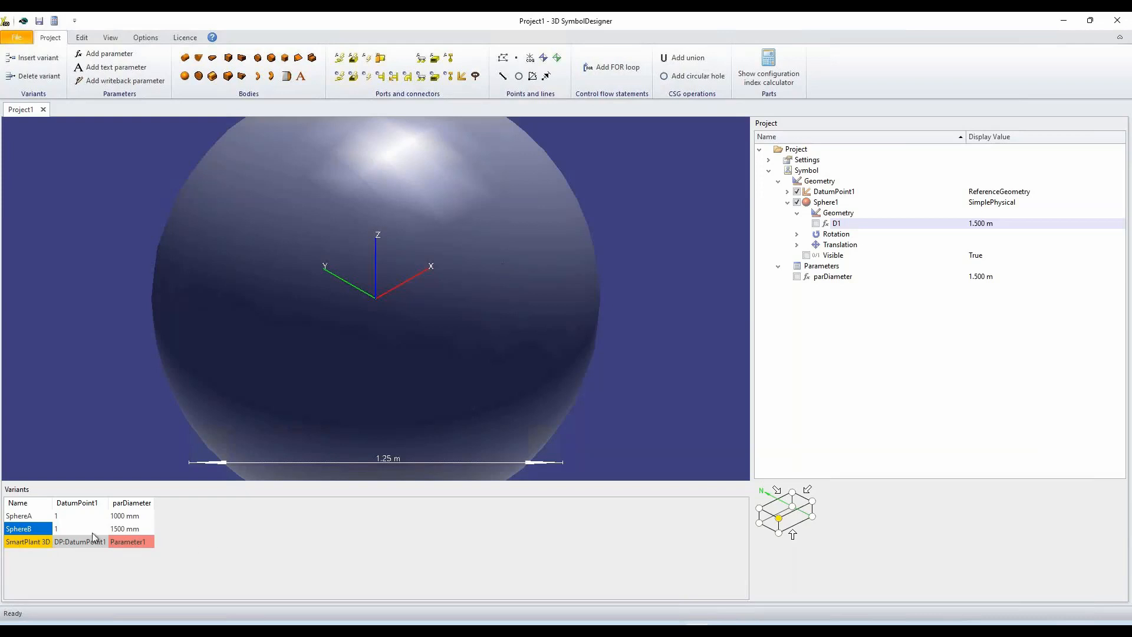
Insert another variant row and name it UniversalPlantViewer.
{"action": "left_click", "coordinate": [33, 58]}
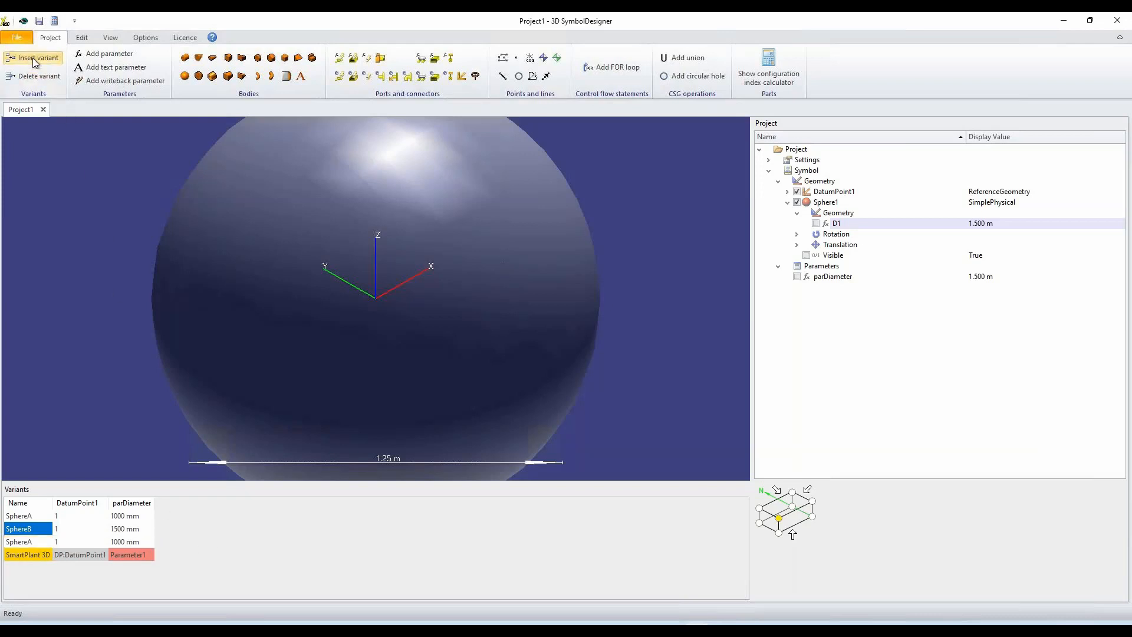
{"action": "left_click", "coordinate": [37, 545]}
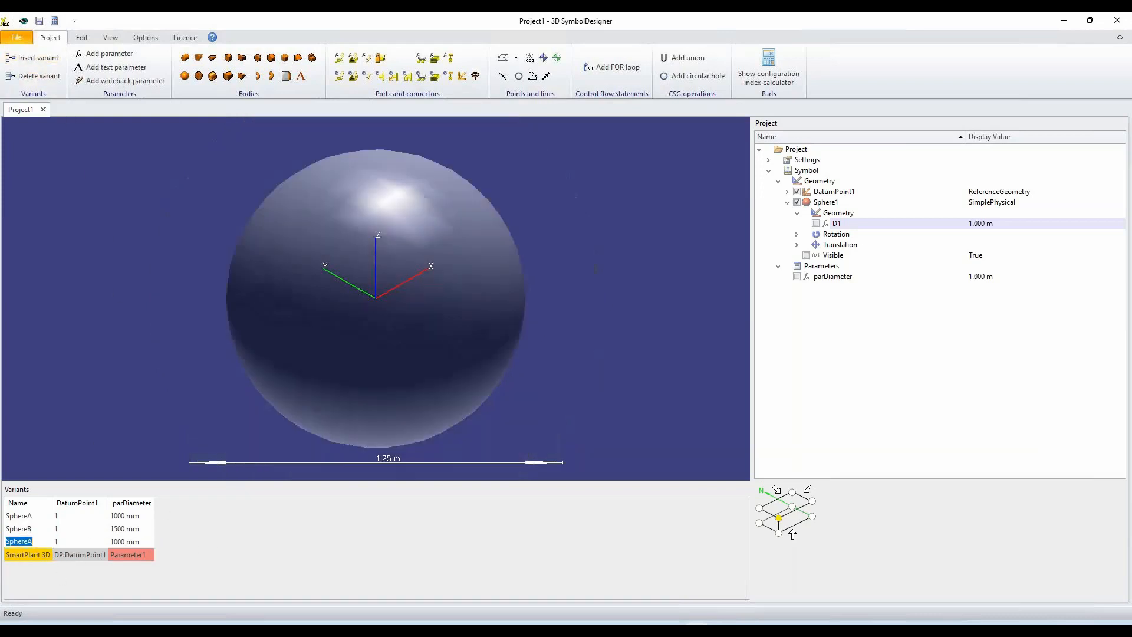
{"action": "type", "text": "Universa"}
{"action": "type", "text": "lPla"}
{"action": "type", "text": "ntViewer"}
{"action": "key", "text": "Return"}
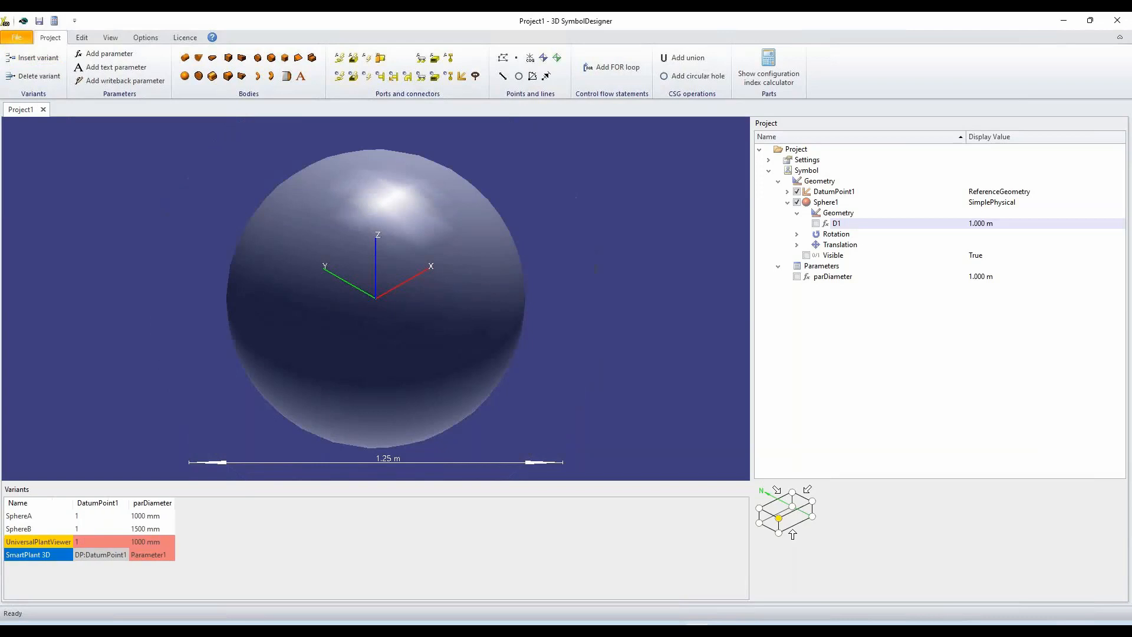
Set the parDiameter entry of the UniversalPlantViewer row to Sphere/Diameter.
{"action": "left_click", "coordinate": [49, 529]}
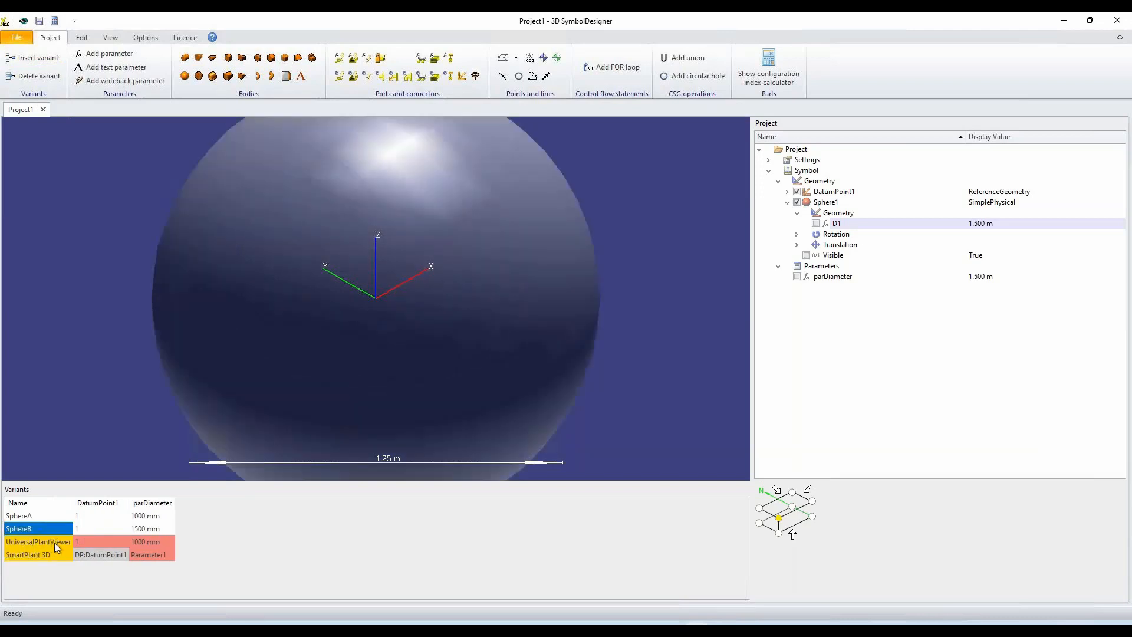
{"action": "left_click", "coordinate": [141, 541]}
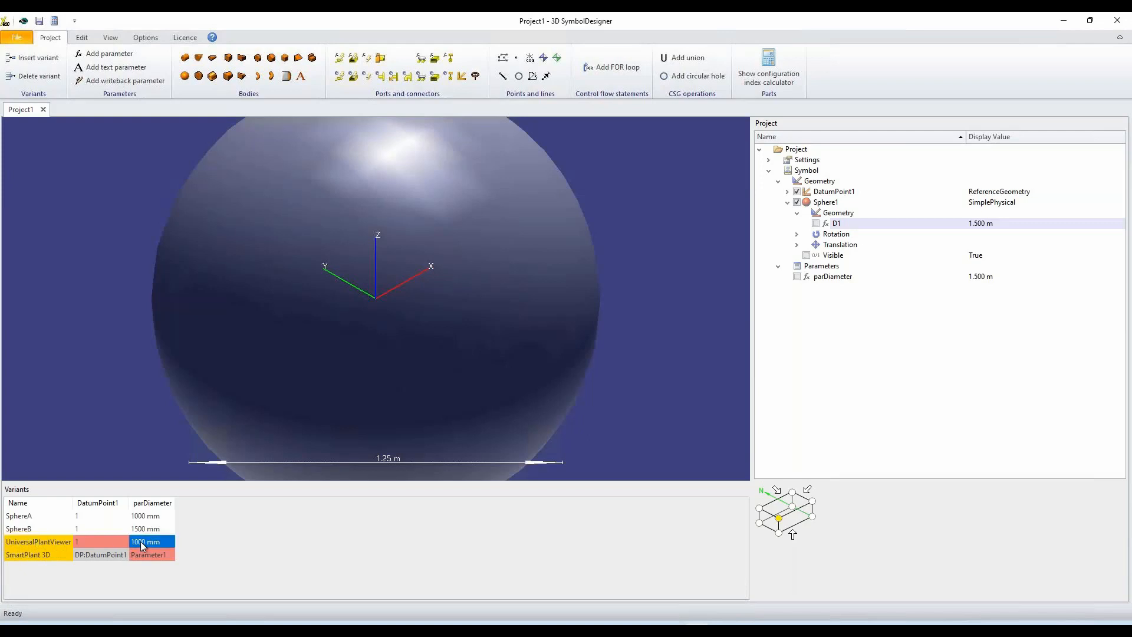
{"action": "type", "text": "5phere/Diameter"}
{"action": "key", "text": "Return"}
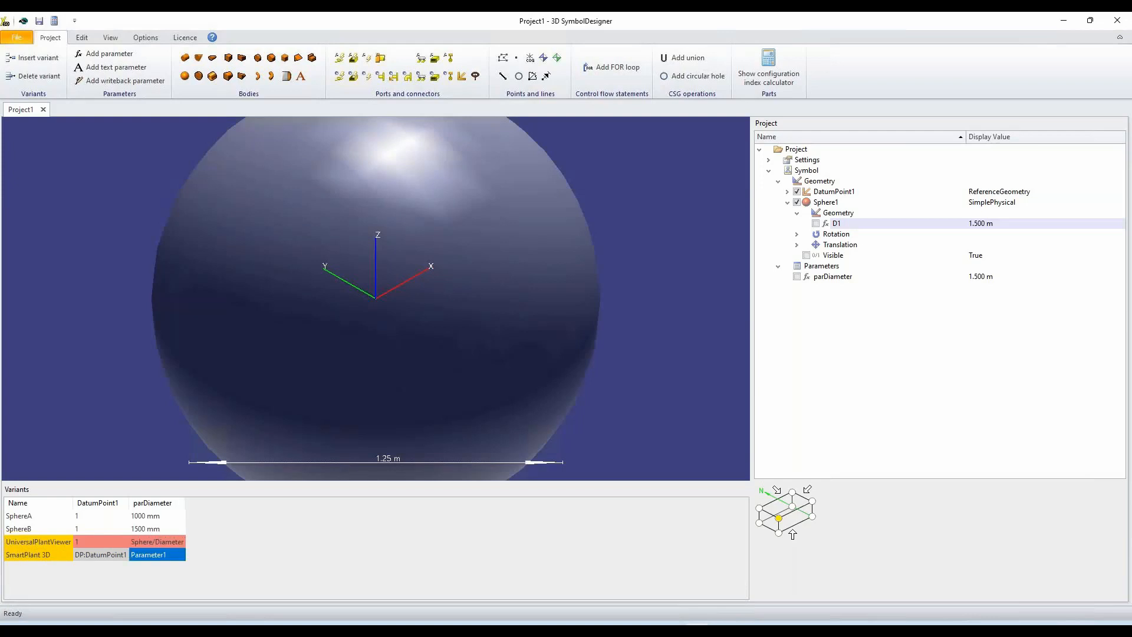
Switch repeatedly between the SphereA and SphereB variants to compare how parDiameter changes the sphere.
{"action": "left_click", "coordinate": [142, 541]}
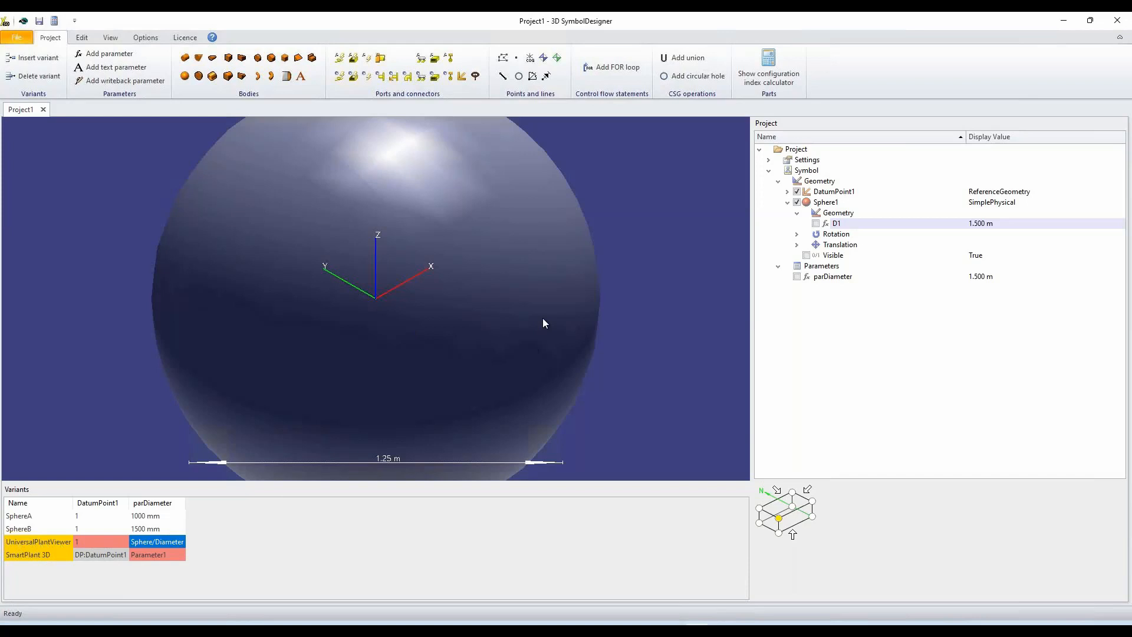
{"action": "scroll", "coordinate": [543, 321], "scroll_direction": "down", "scroll_amount": 1}
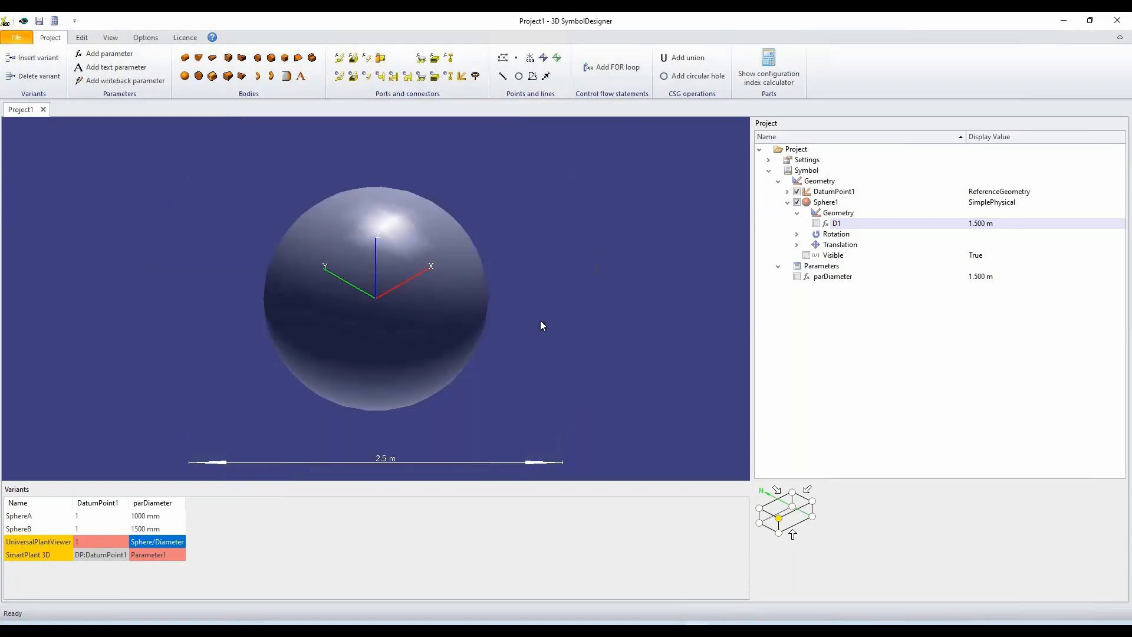
{"action": "left_click", "coordinate": [40, 513]}
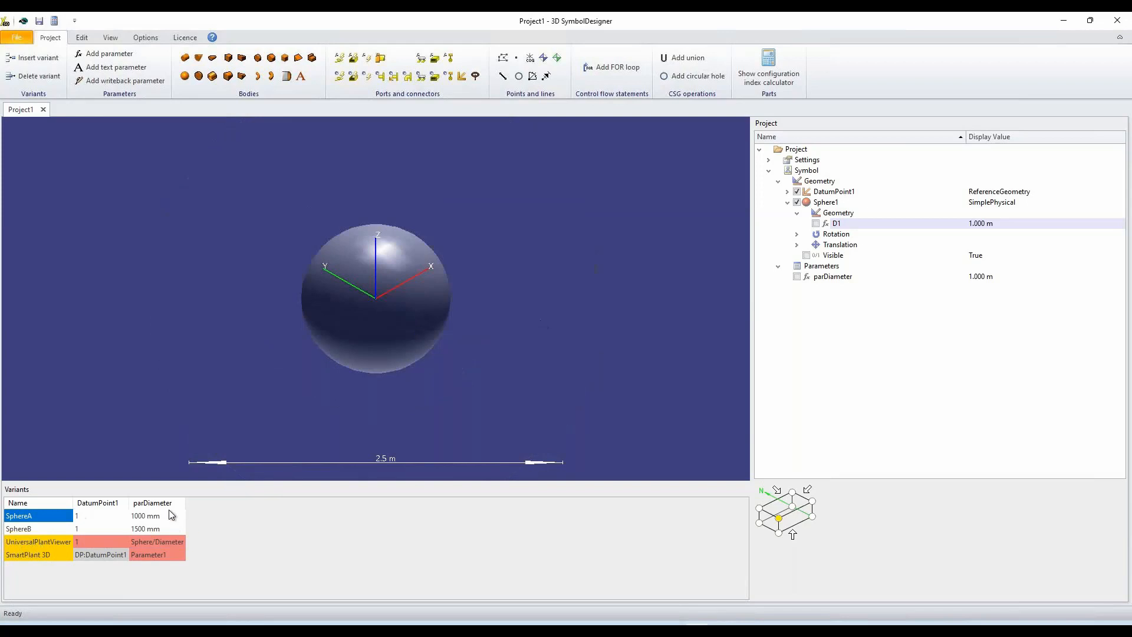
{"action": "left_click", "coordinate": [29, 530]}
{"action": "left_click", "coordinate": [30, 516]}
{"action": "left_click", "coordinate": [33, 529]}
{"action": "left_click", "coordinate": [34, 517]}
{"action": "left_click", "coordinate": [38, 528]}
{"action": "left_click", "coordinate": [39, 517]}
Add a linear handle to the symbol and make it use the parDiameter parameter.
{"action": "left_click", "coordinate": [545, 79]}
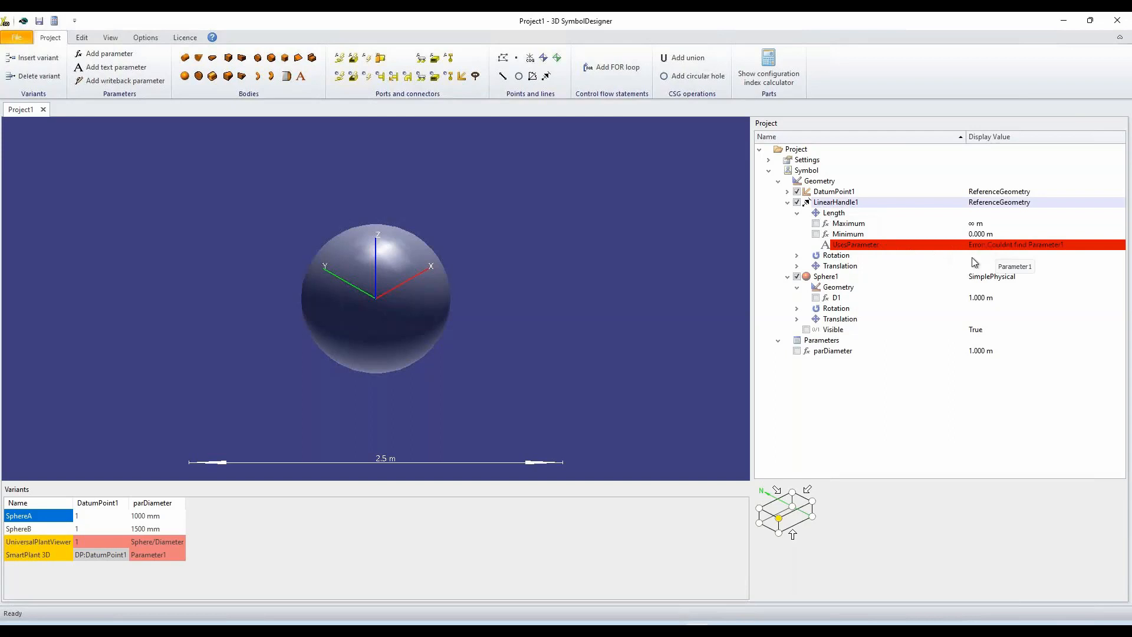
{"action": "left_click", "coordinate": [1026, 245]}
{"action": "key", "text": "ctrl+a"}
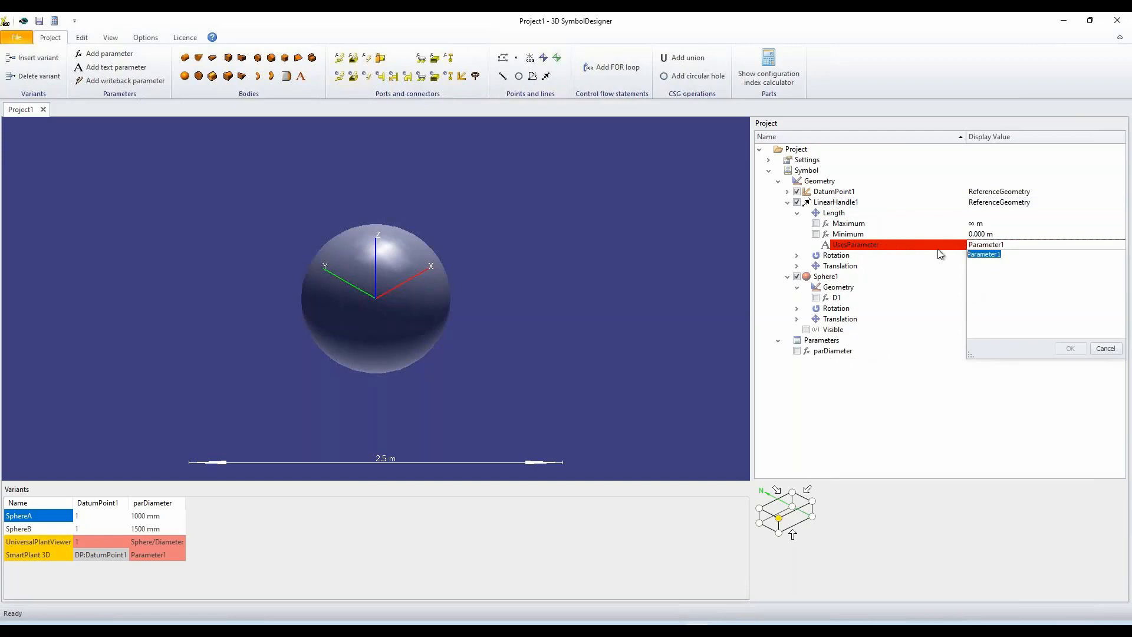
{"action": "type", "text": "parDiameter"}
{"action": "key", "text": "Return"}
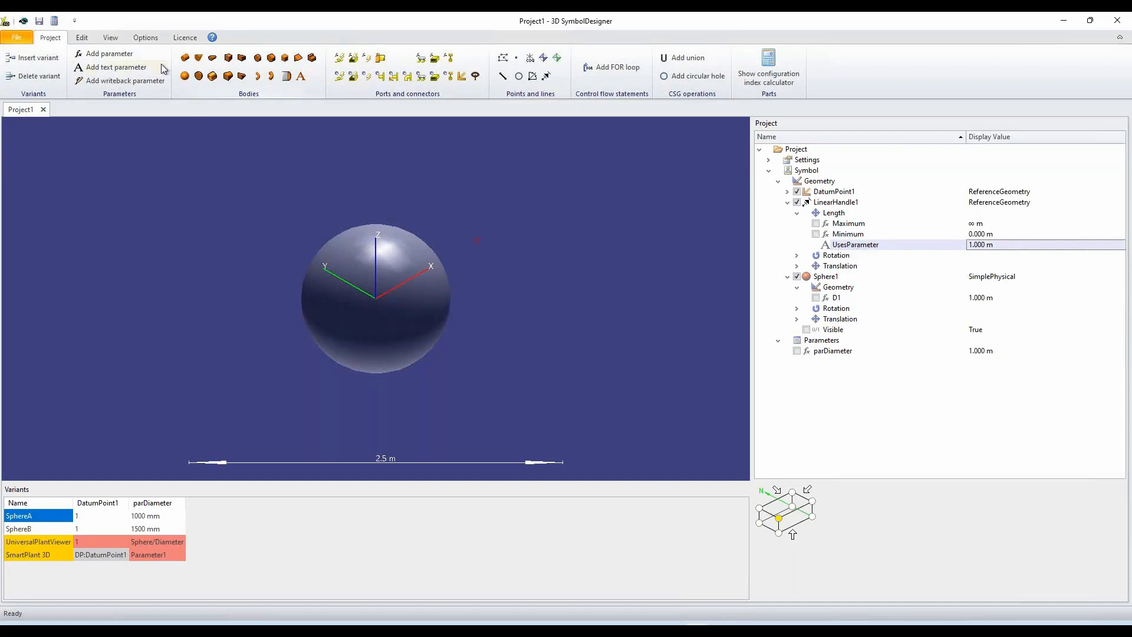
Show the sphere symbol in wireframe so the linear handle inside it can be inspected.
{"action": "left_click", "coordinate": [110, 37]}
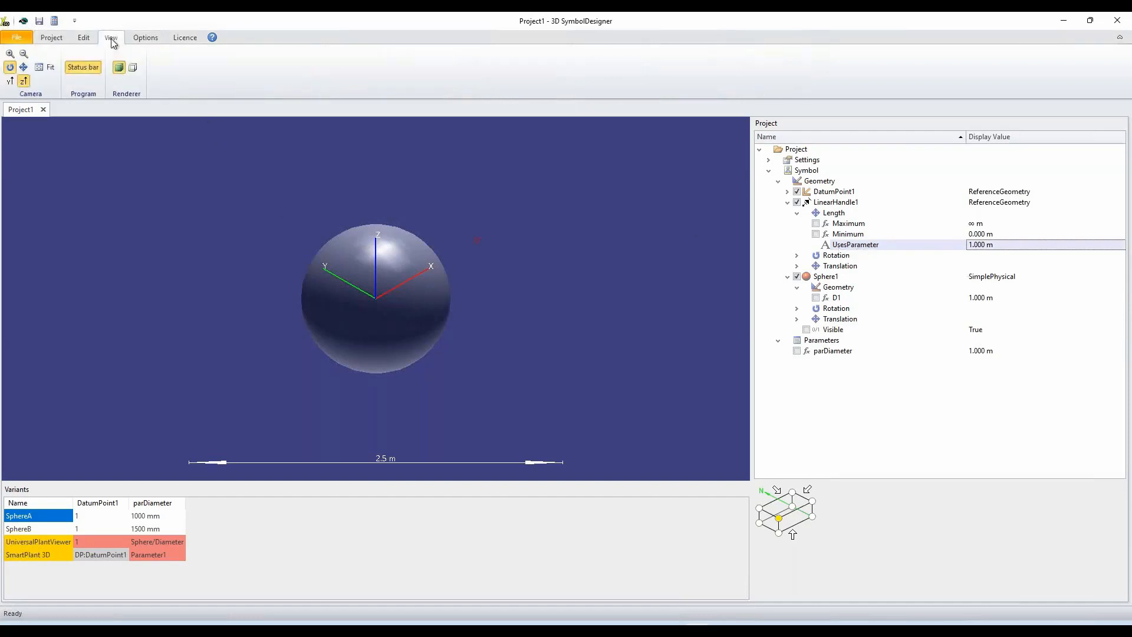
{"action": "left_click", "coordinate": [132, 67]}
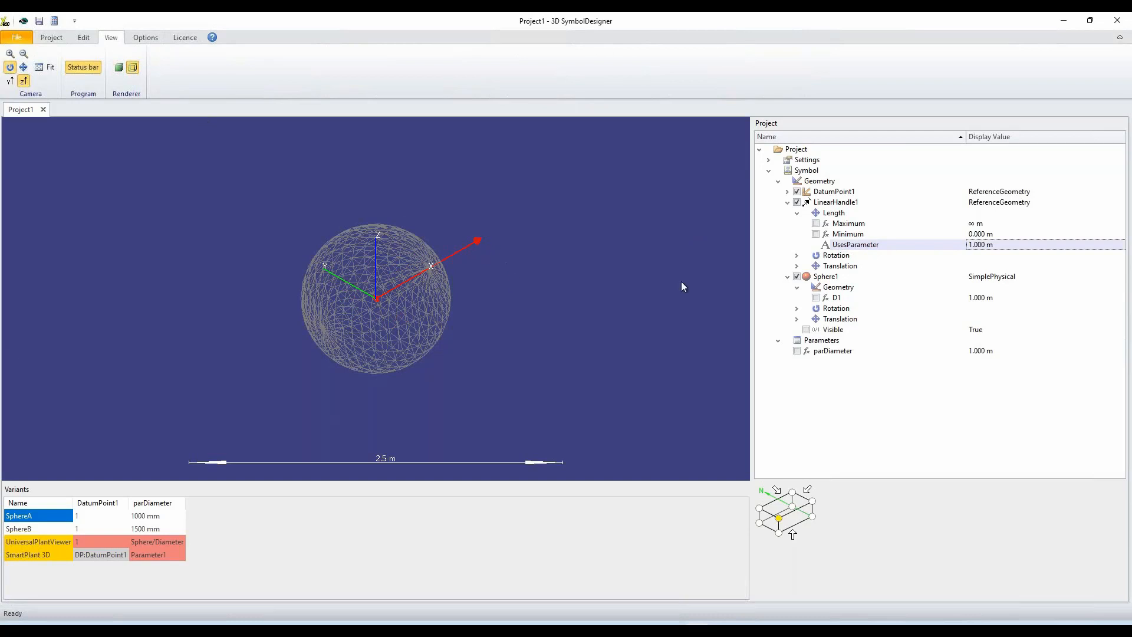
{"action": "left_click_drag", "start_coordinate": [546, 330], "coordinate": [526, 328]}
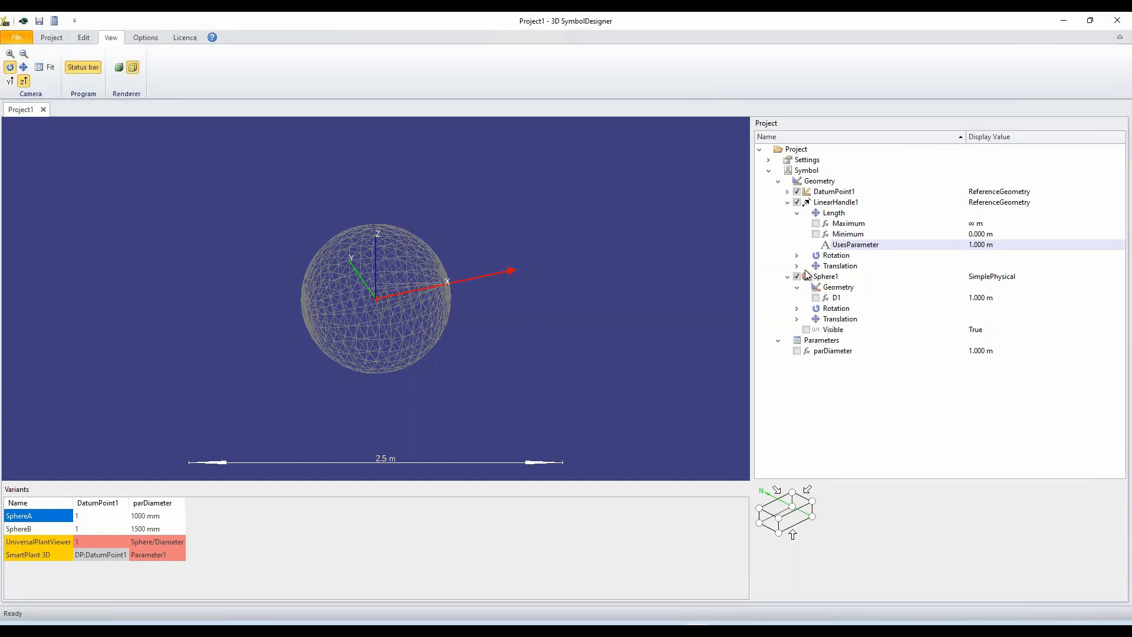
Set the linear handle's X translation to -parDiameter/2 and check it on the SphereB and SphereA variants.
{"action": "left_click", "coordinate": [797, 266]}
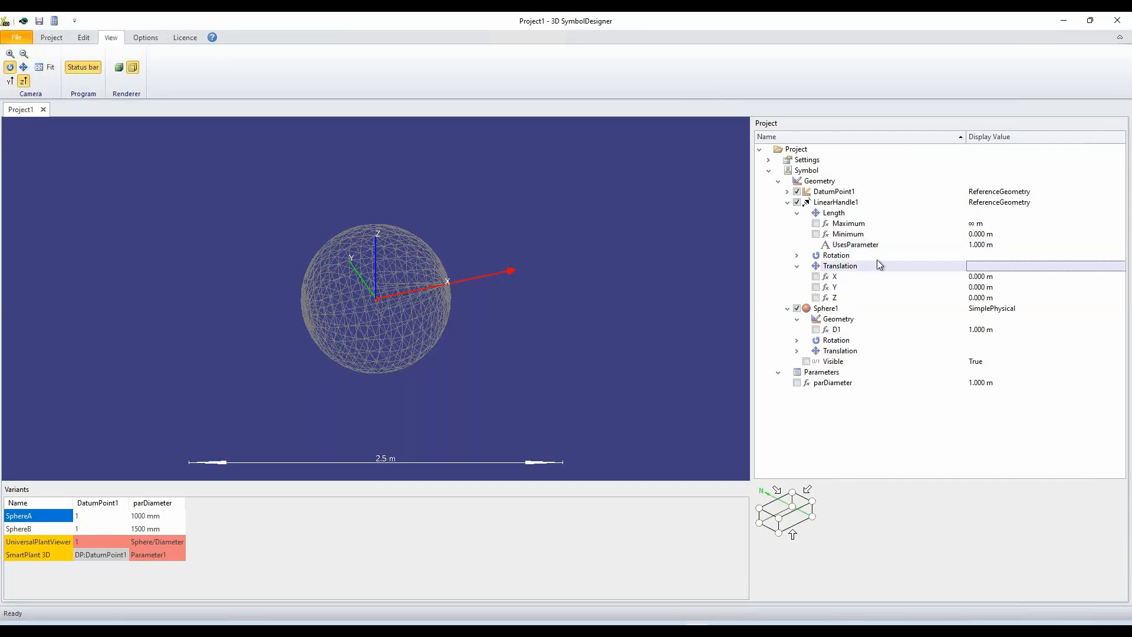
{"action": "left_click", "coordinate": [980, 277]}
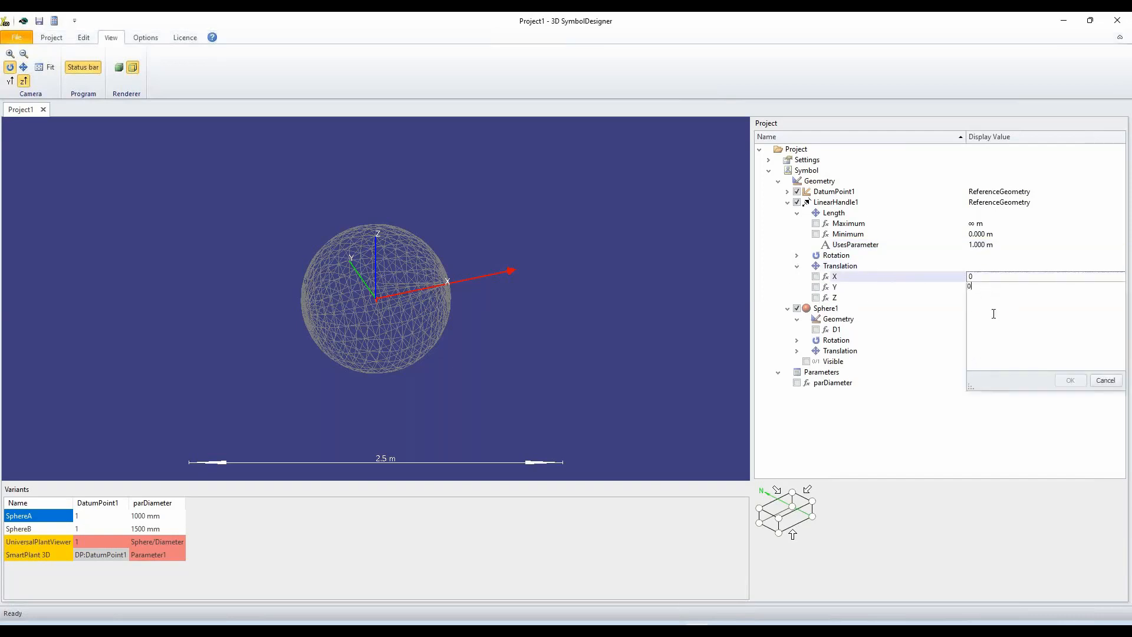
{"action": "key", "text": "BackSpace"}
{"action": "type", "text": "-parDiameter/2"}
{"action": "key", "text": "Return"}
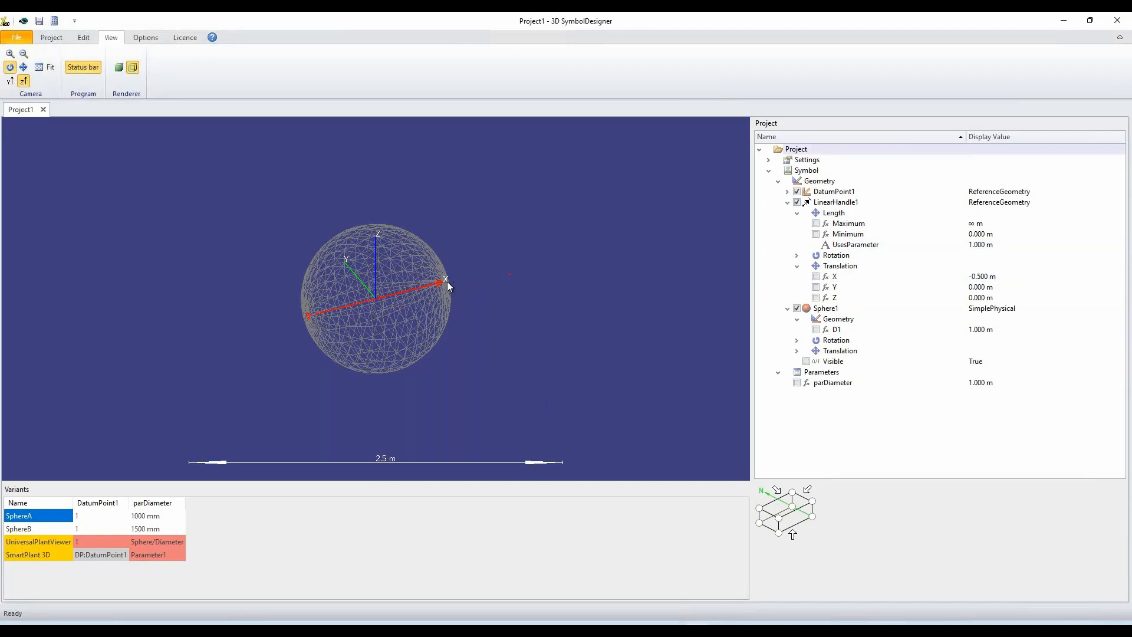
{"action": "left_click_drag", "start_coordinate": [466, 287], "coordinate": [452, 291]}
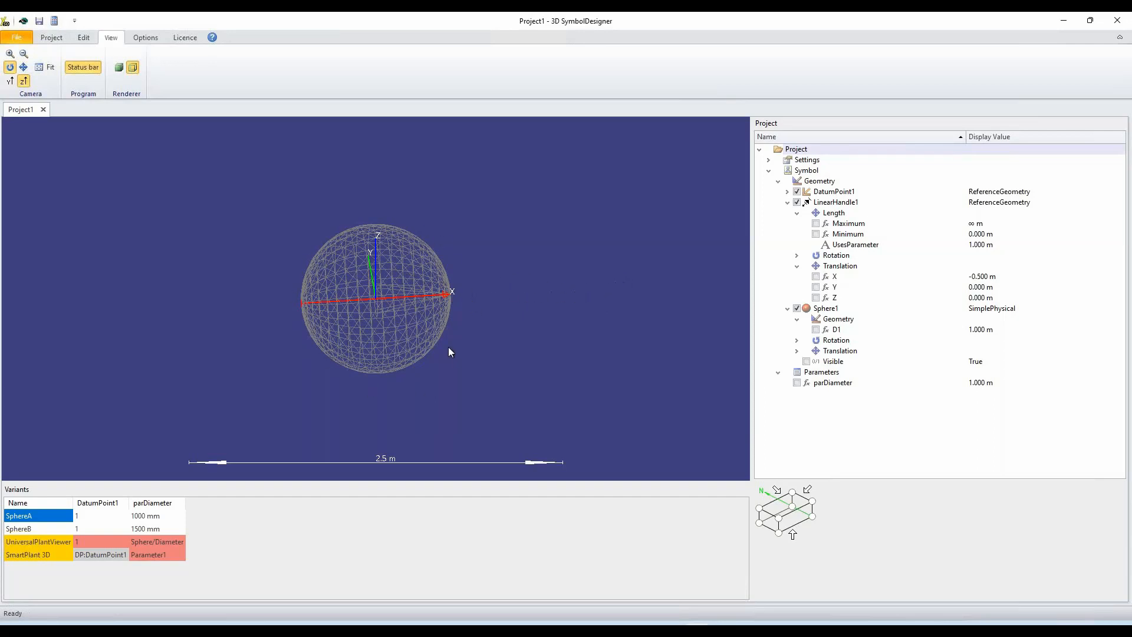
{"action": "left_click", "coordinate": [52, 532]}
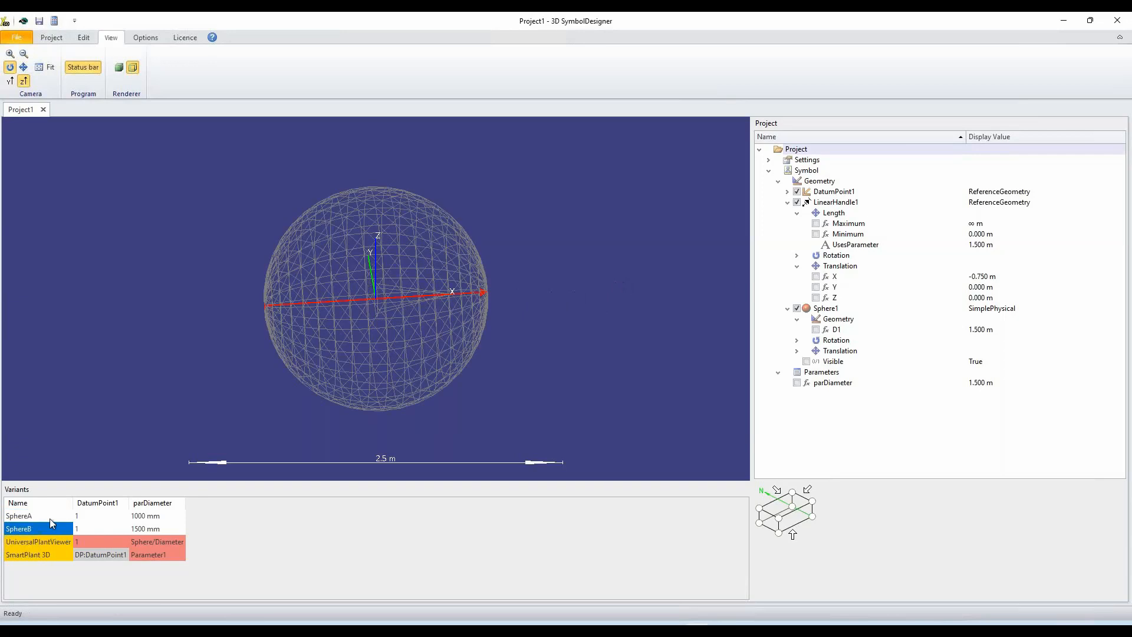
{"action": "left_click", "coordinate": [50, 518]}
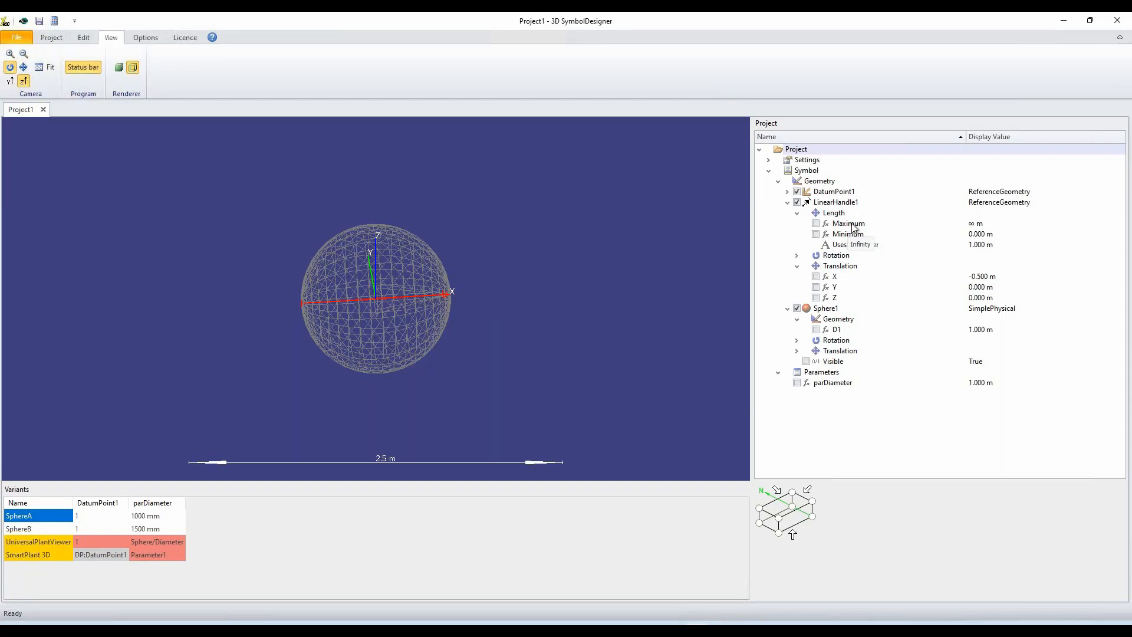
Limit the linear handle's length to a minimum of 0.5 m and a maximum of 3 m, and preview it on SphereB.
{"action": "left_click", "coordinate": [991, 233]}
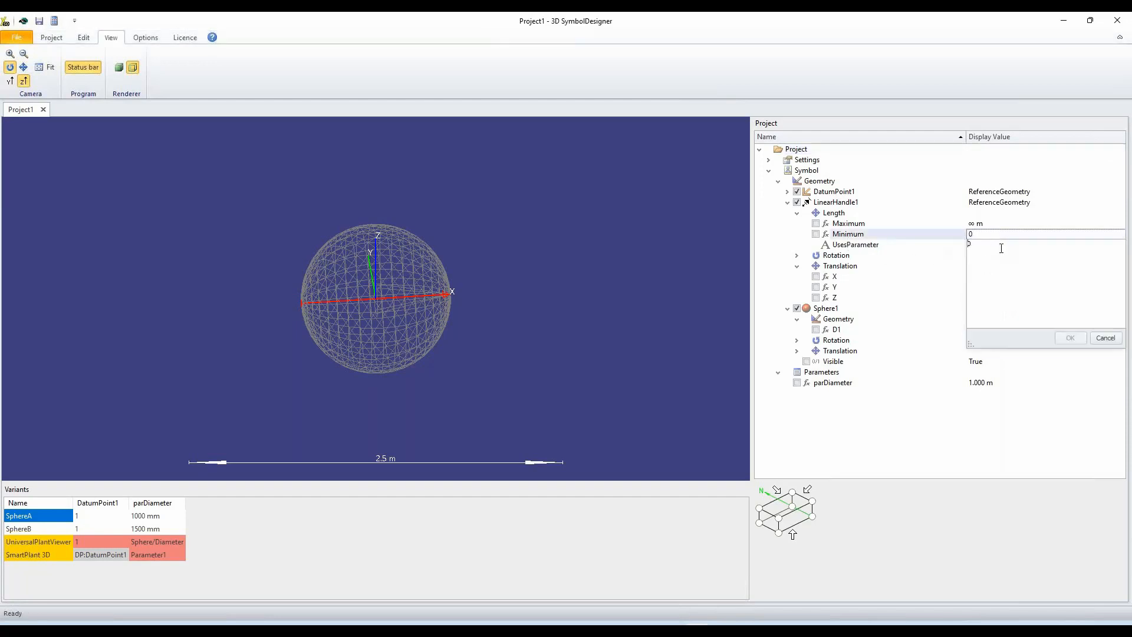
{"action": "type", "text": ".5 m"}
{"action": "key", "text": "Return"}
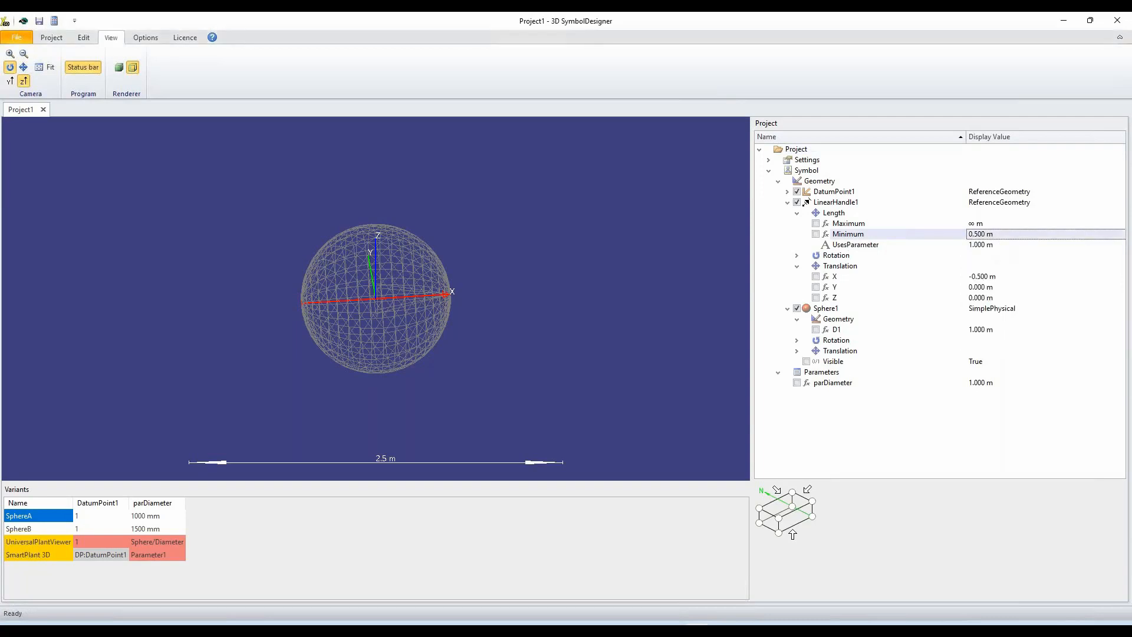
{"action": "left_click", "coordinate": [993, 225]}
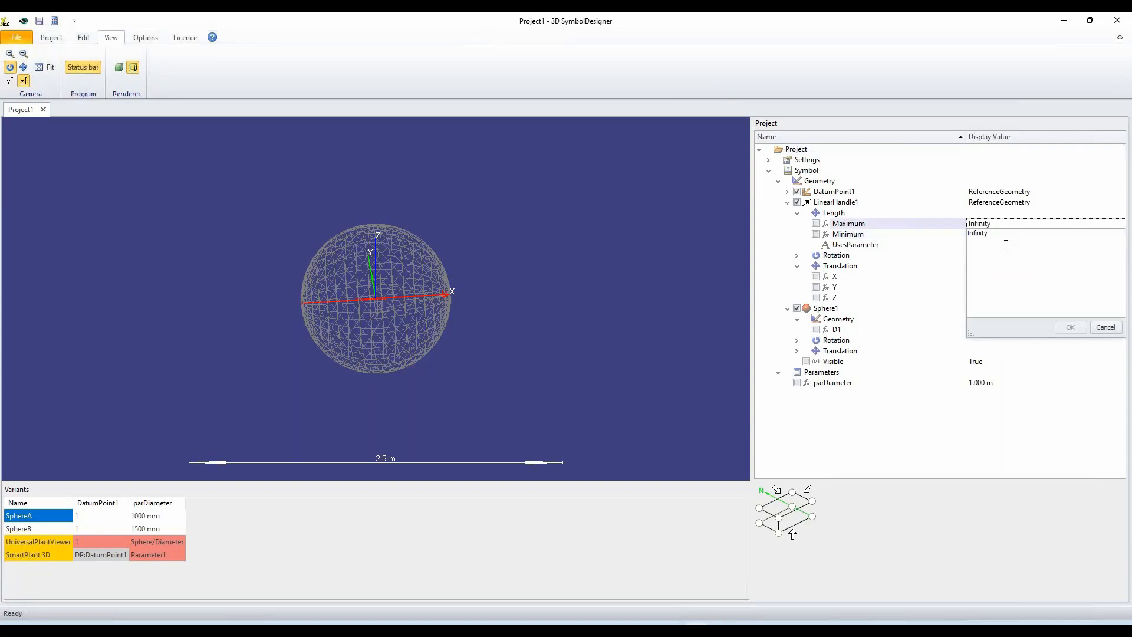
{"action": "left_click_drag", "start_coordinate": [1006, 244], "coordinate": [949, 231]}
{"action": "type", "text": "3 m"}
{"action": "key", "text": "Return"}
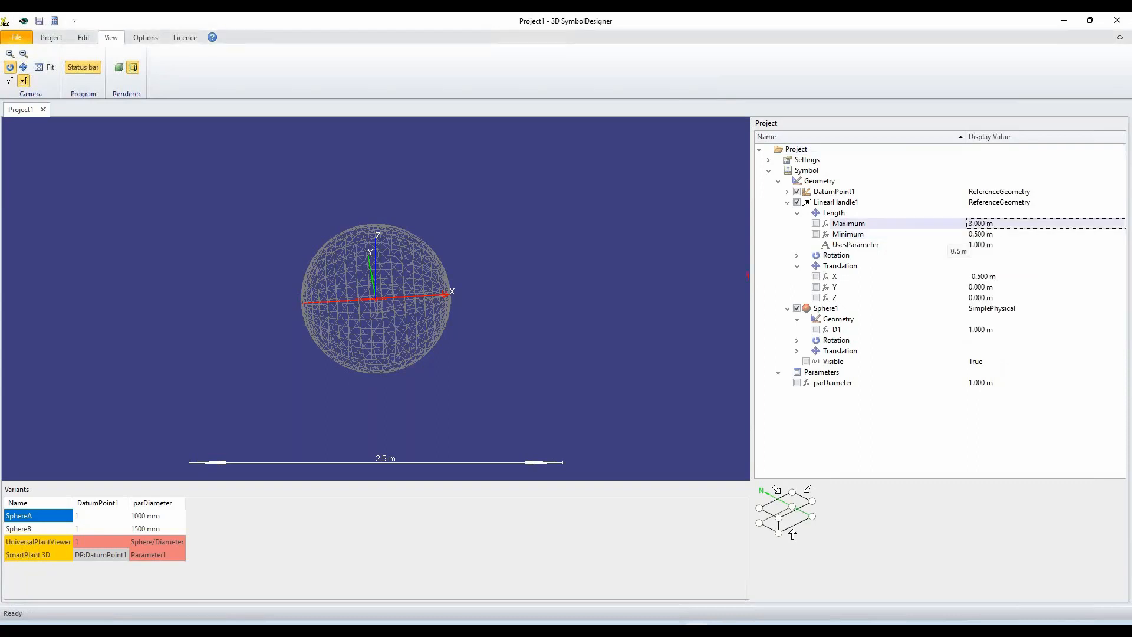
{"action": "left_click", "coordinate": [873, 233]}
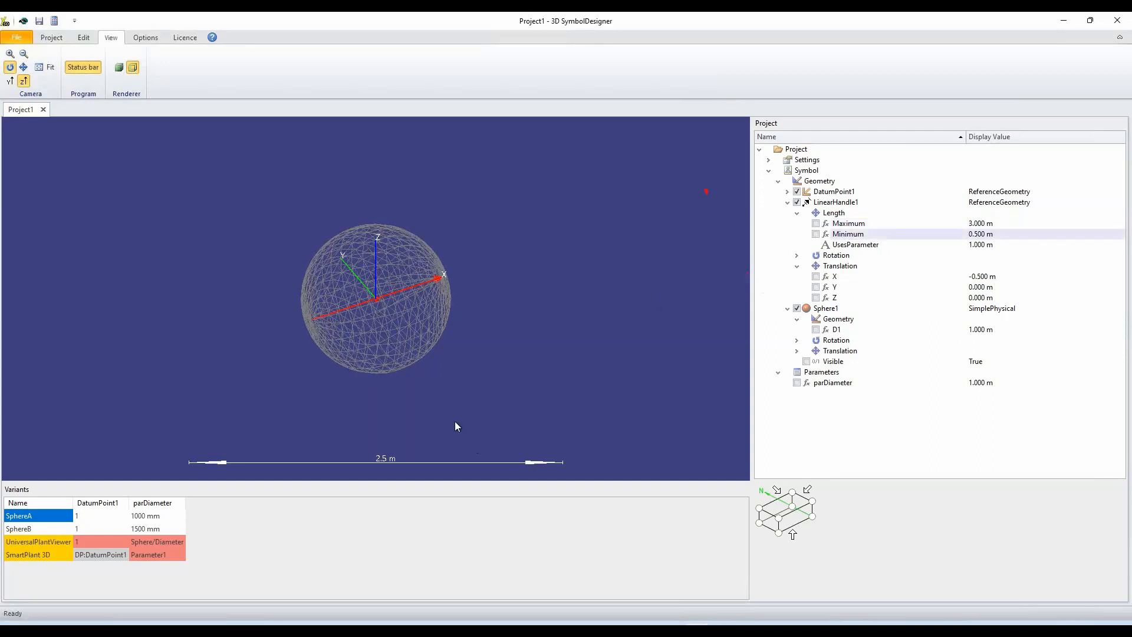
{"action": "scroll", "coordinate": [470, 380], "scroll_direction": "down", "scroll_amount": 2}
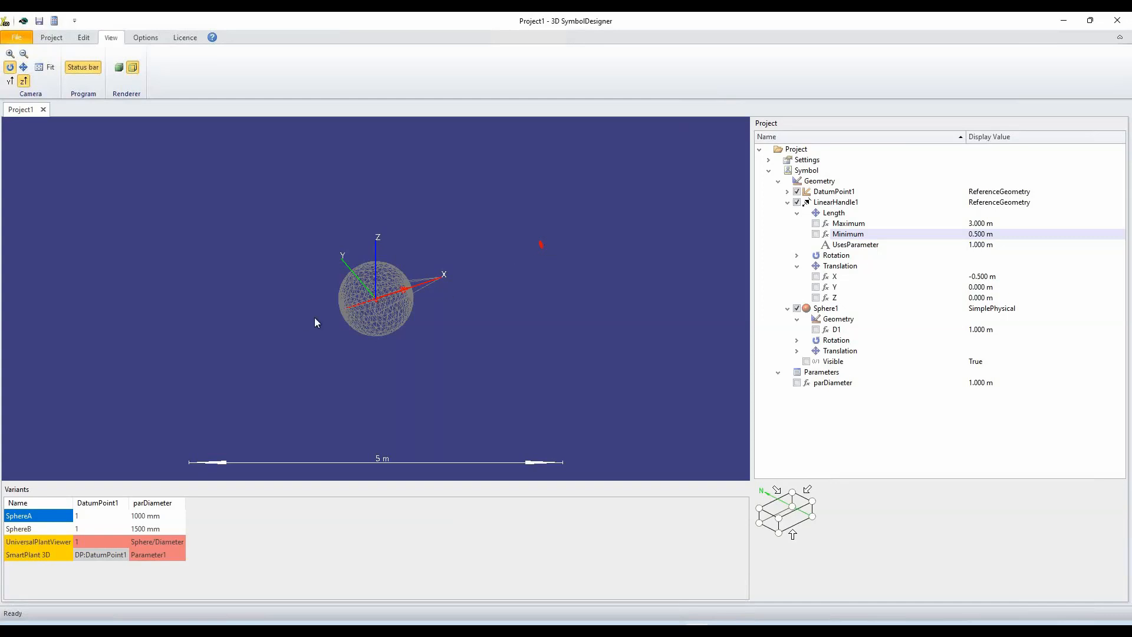
{"action": "left_click", "coordinate": [59, 530]}
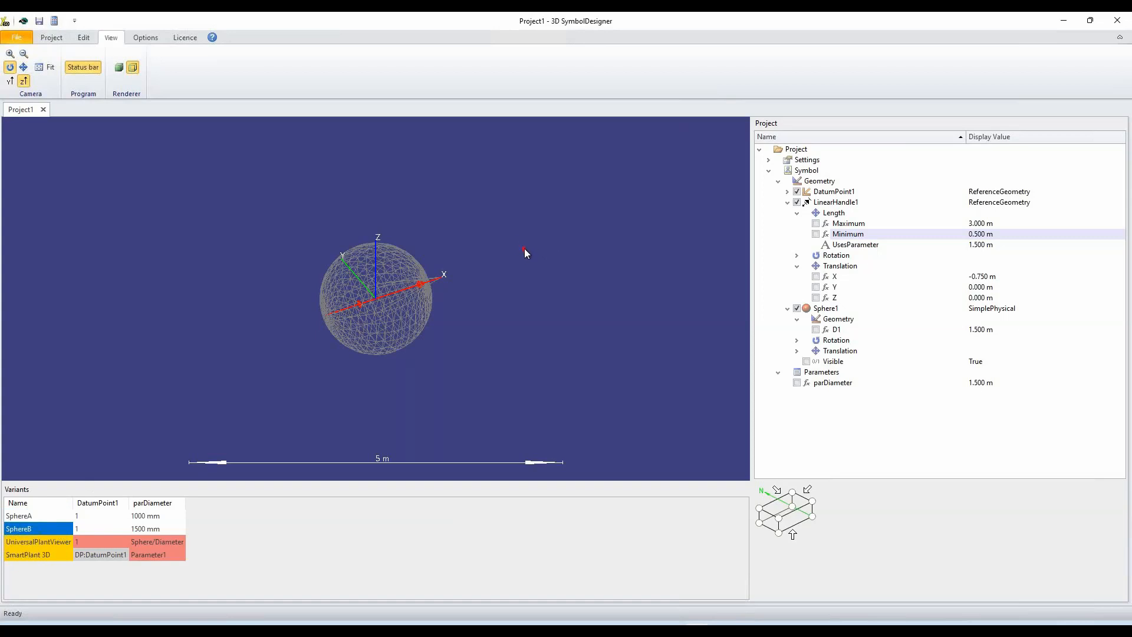
Insert a variant named SphereC with a parDiameter of 3000 mm.
{"action": "left_click", "coordinate": [53, 38]}
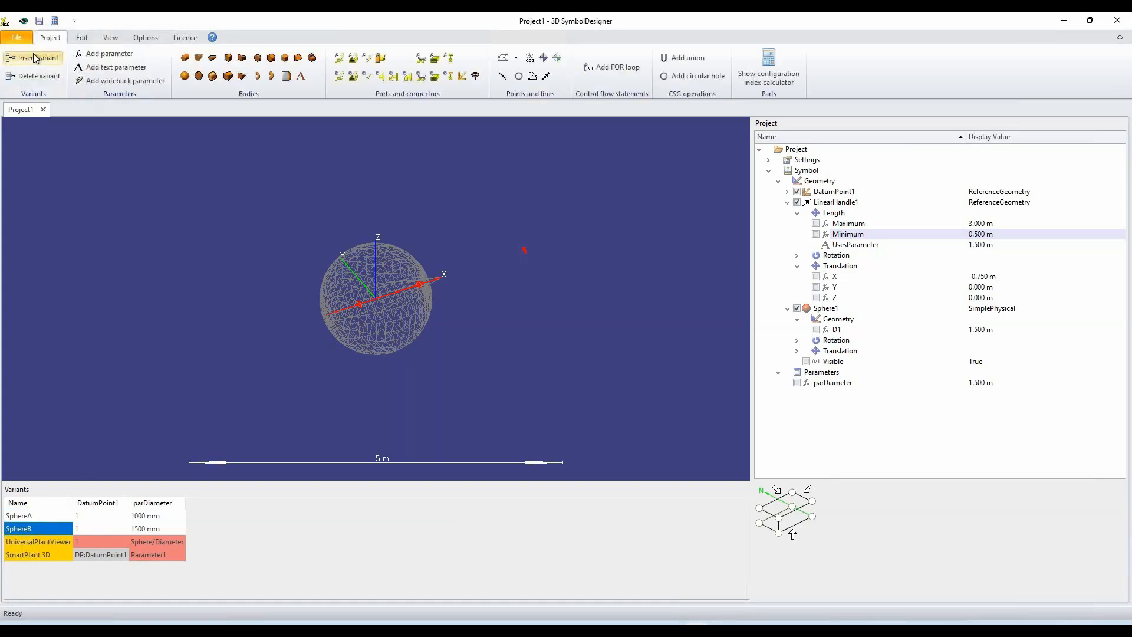
{"action": "left_click", "coordinate": [33, 57]}
{"action": "left_click", "coordinate": [34, 542]}
{"action": "double_click", "coordinate": [41, 540]}
{"action": "key", "text": "BackSpace"}
{"action": "type", "text": "C"}
{"action": "left_click", "coordinate": [135, 543]}
{"action": "left_click", "coordinate": [135, 543]}
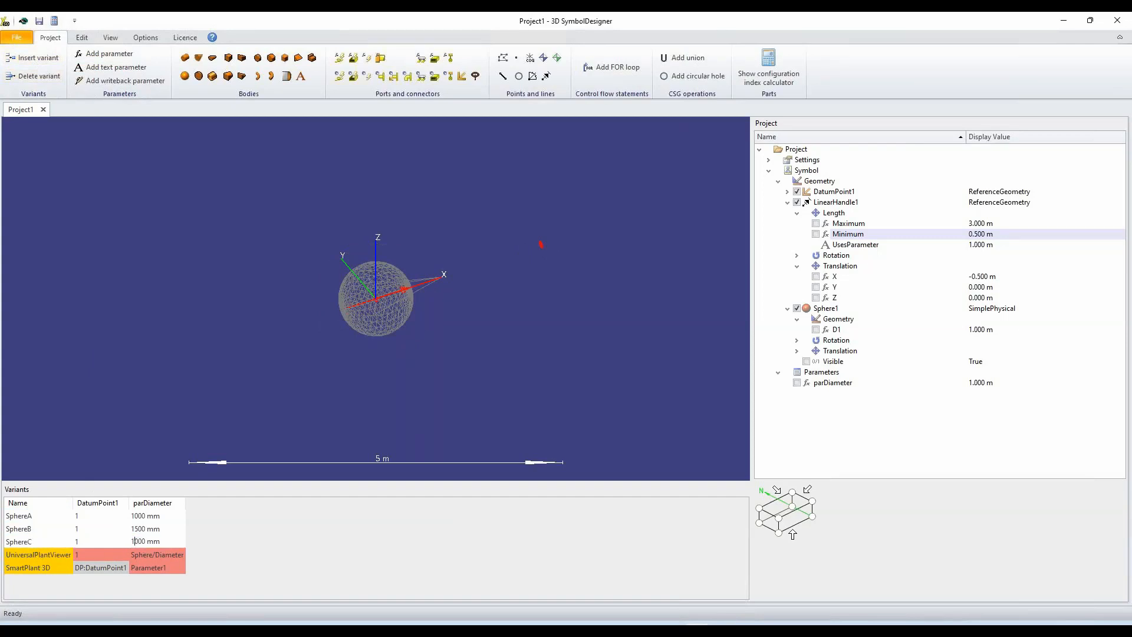
{"action": "type", "text": "3"}
{"action": "key", "text": "Return"}
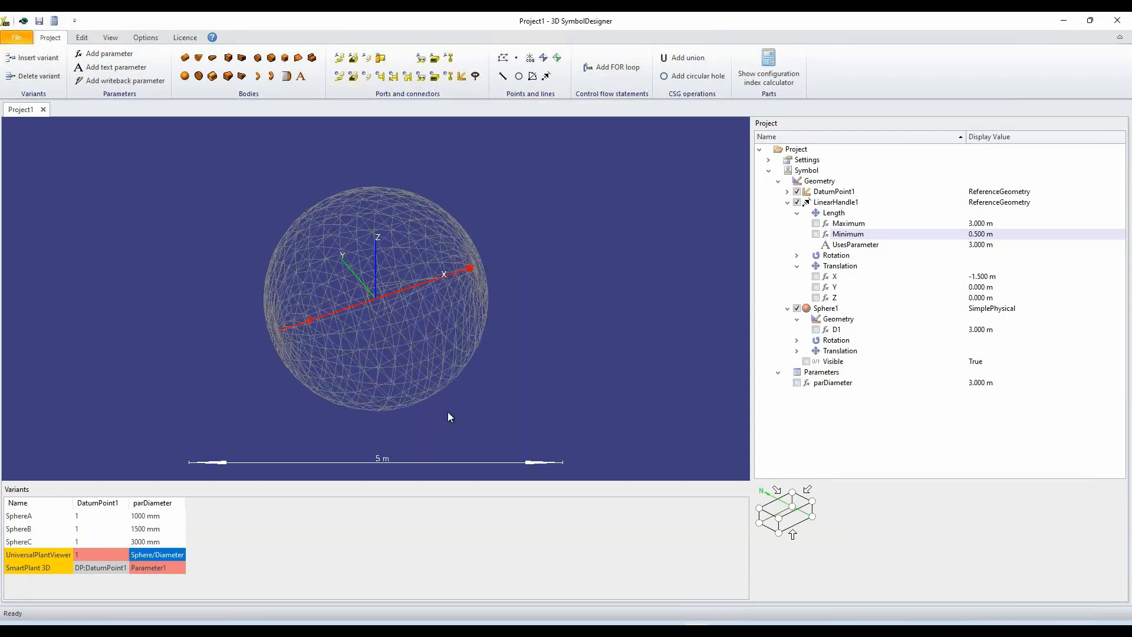
Inspect the linear handle across the SphereC sphere and add an angular handle to the symbol's geometry.
{"action": "middle_click_drag", "start_coordinate": [497, 338], "coordinate": [471, 322]}
{"action": "scroll", "coordinate": [470, 322], "scroll_direction": "up", "scroll_amount": 1}
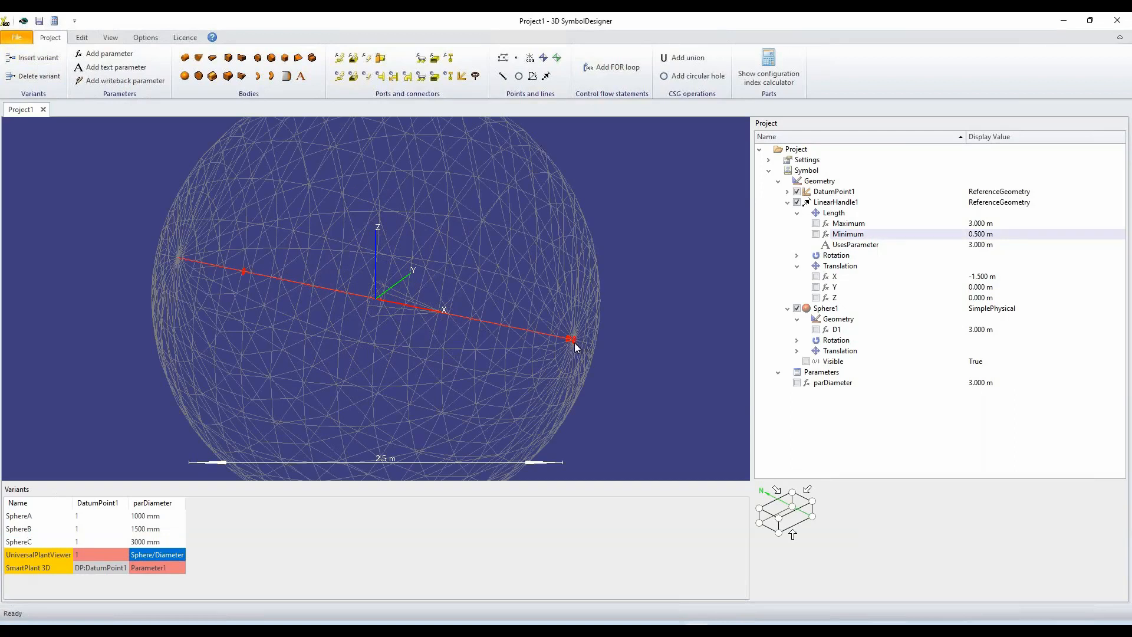
{"action": "middle_click_drag", "start_coordinate": [477, 374], "coordinate": [522, 378]}
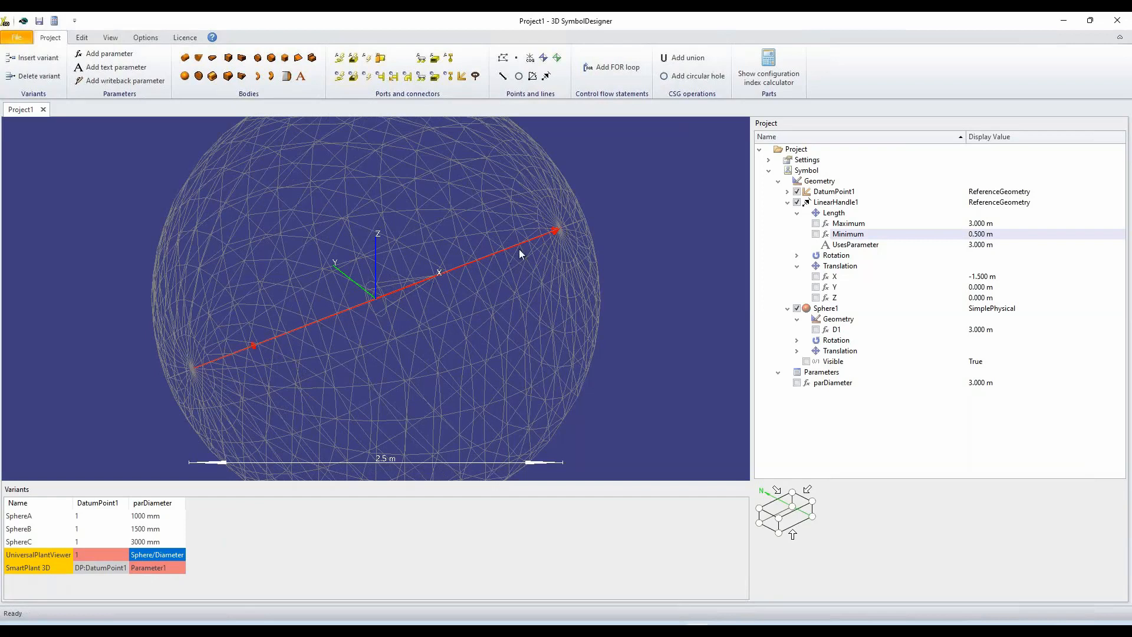
{"action": "scroll", "coordinate": [560, 291], "scroll_direction": "down", "scroll_amount": 3}
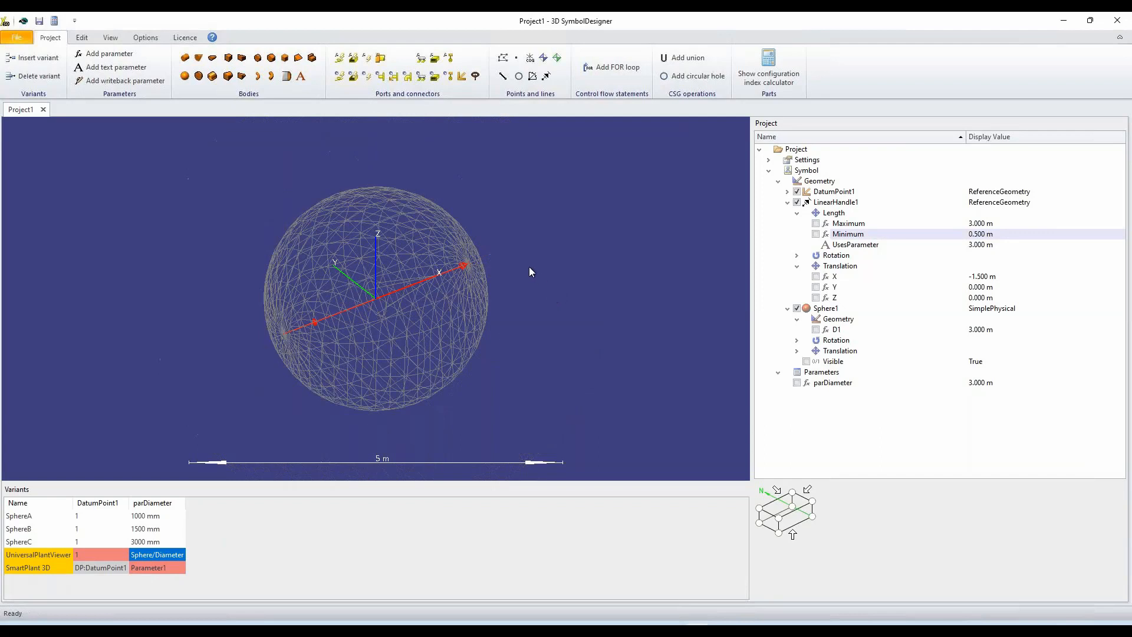
{"action": "left_click", "coordinate": [533, 77]}
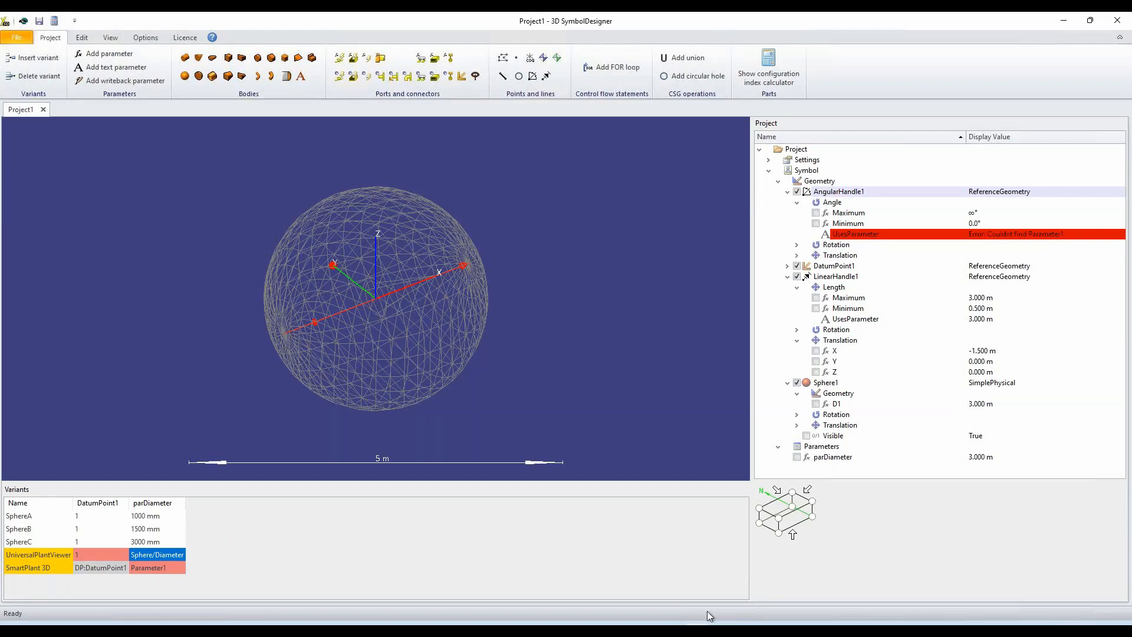
Switch to UniversalPlantViewer and place Cabinet_1 from the catalogue's Equipment category on the open ground in front of the scaffolding.
{"action": "left_click", "coordinate": [724, 567]}
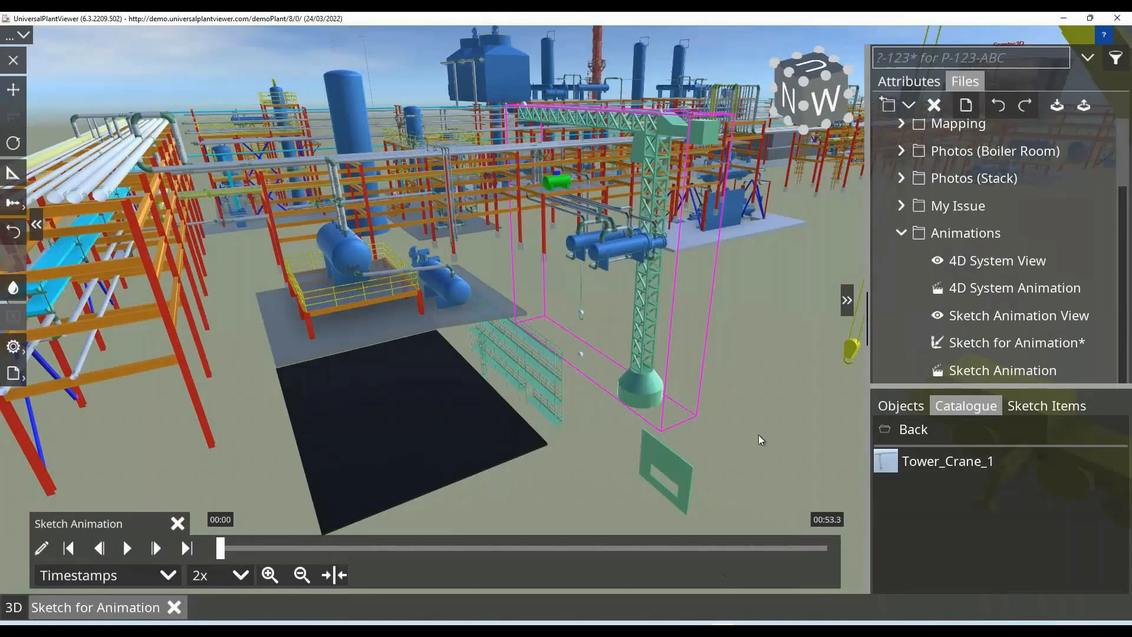
{"action": "left_click", "coordinate": [907, 433]}
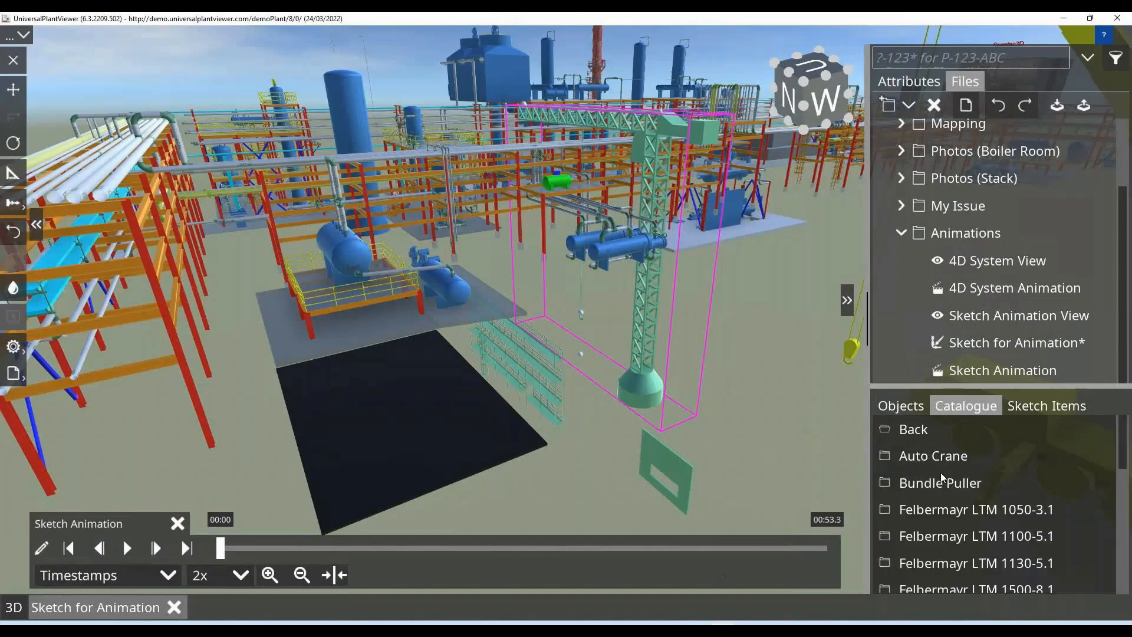
{"action": "left_click", "coordinate": [906, 430]}
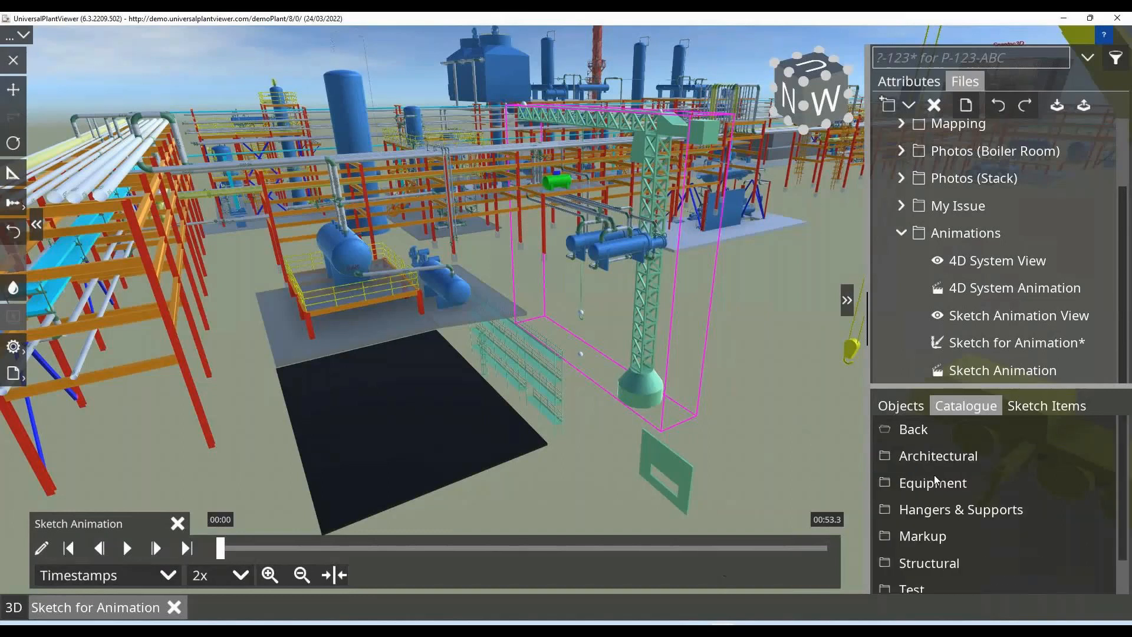
{"action": "scroll", "coordinate": [934, 475], "scroll_direction": "down", "scroll_amount": 1}
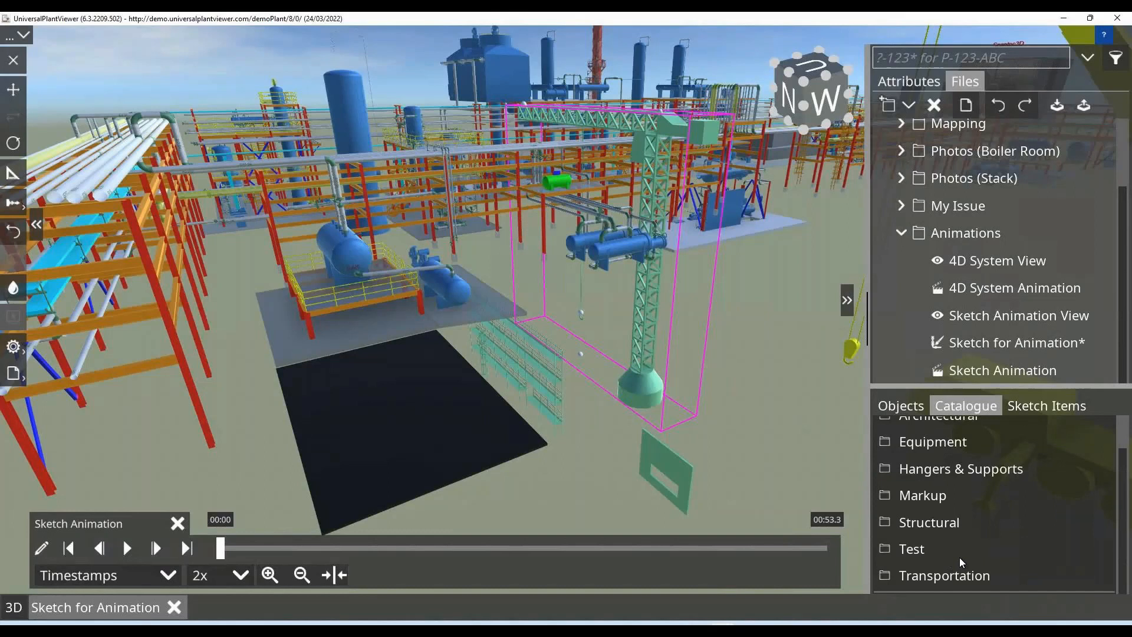
{"action": "scroll", "coordinate": [960, 558], "scroll_direction": "up", "scroll_amount": 1}
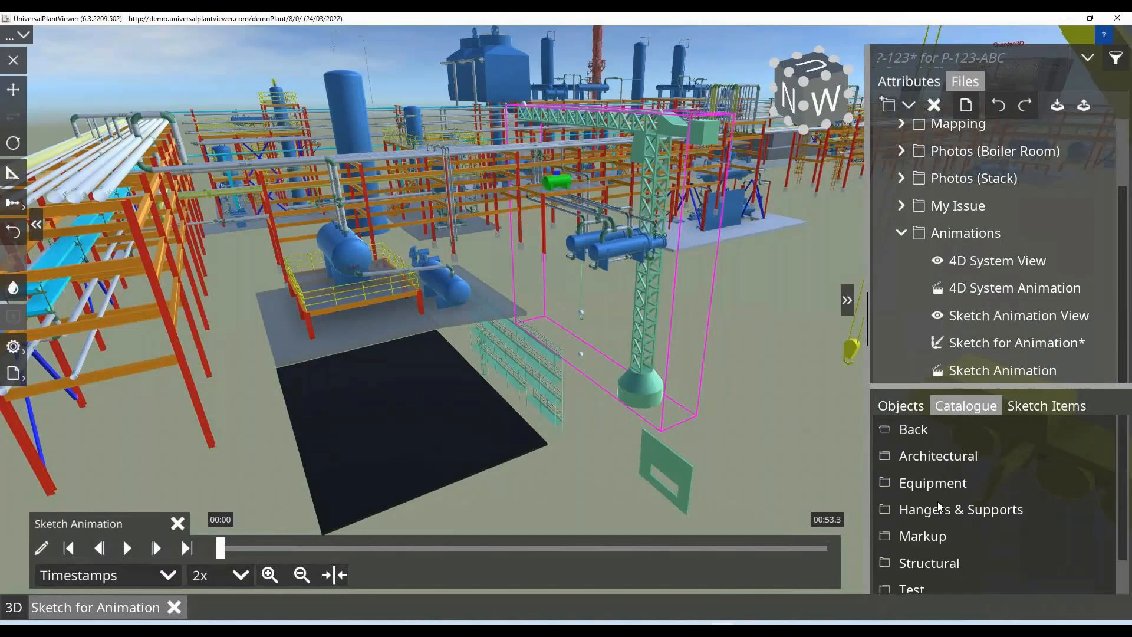
{"action": "left_click", "coordinate": [938, 486]}
{"action": "left_click", "coordinate": [937, 486]}
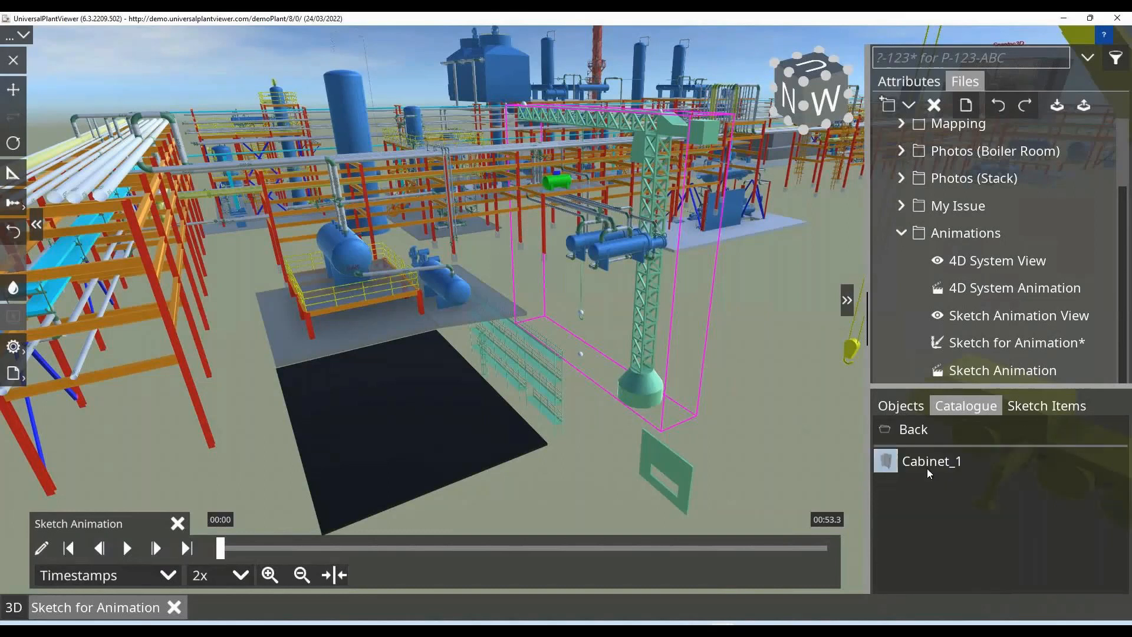
{"action": "left_click", "coordinate": [609, 482]}
{"action": "left_click", "coordinate": [557, 509]}
Swing both doors of the placed cabinet fully open to about 180° with their angular handles.
{"action": "scroll", "coordinate": [556, 511], "scroll_direction": "up", "scroll_amount": 5}
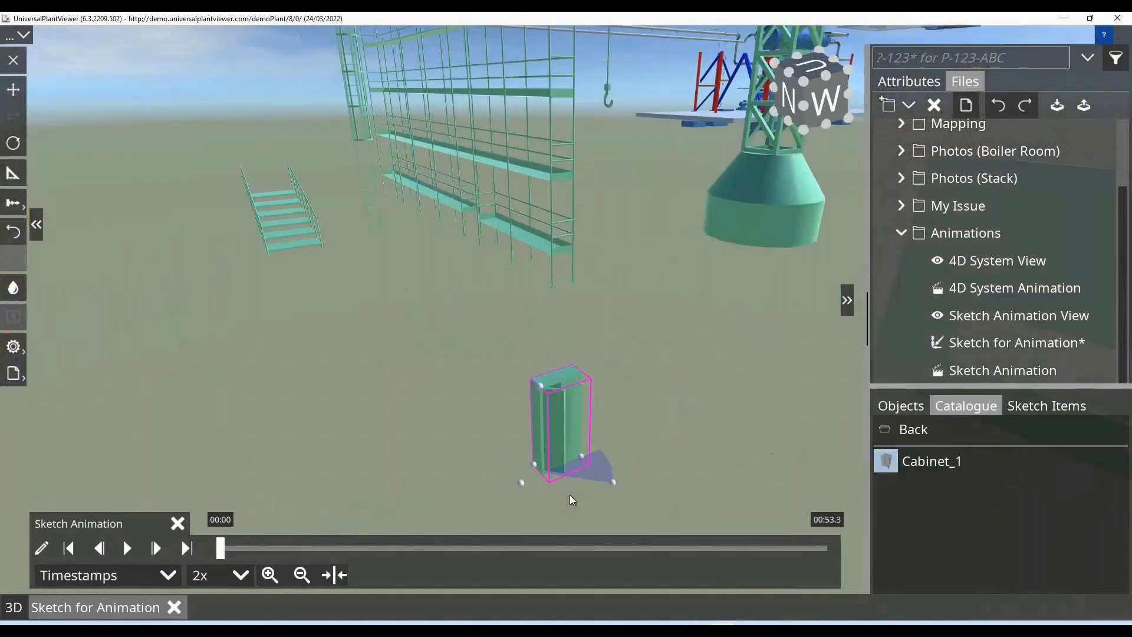
{"action": "scroll", "coordinate": [570, 496], "scroll_direction": "up", "scroll_amount": 3}
{"action": "scroll", "coordinate": [570, 496], "scroll_direction": "up", "scroll_amount": 3}
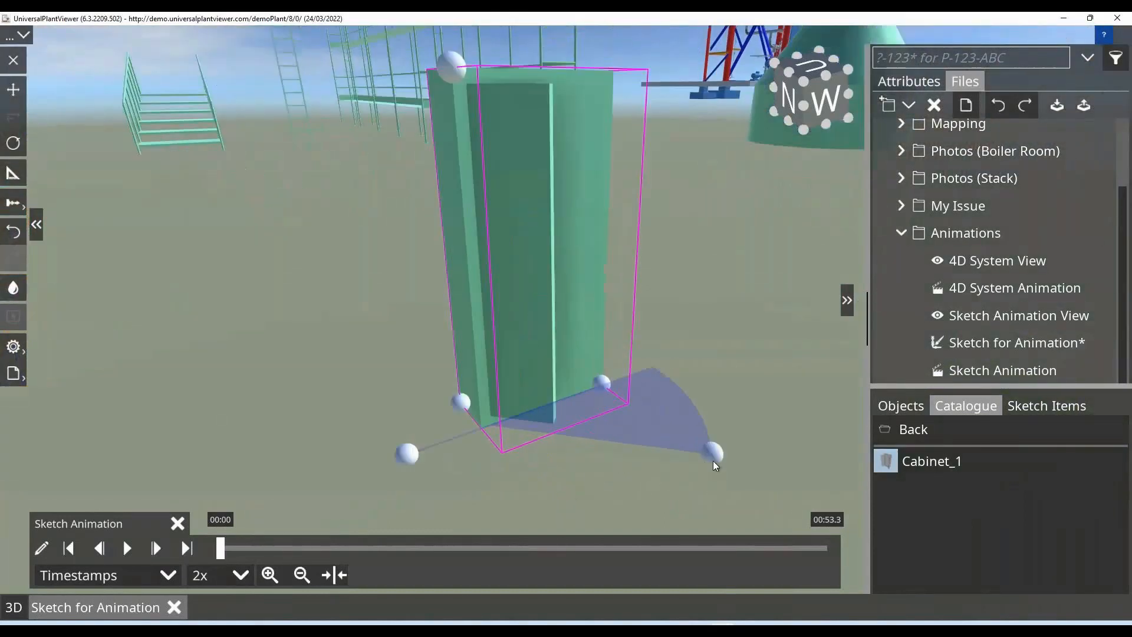
{"action": "left_click_drag", "start_coordinate": [711, 442], "coordinate": [670, 345]}
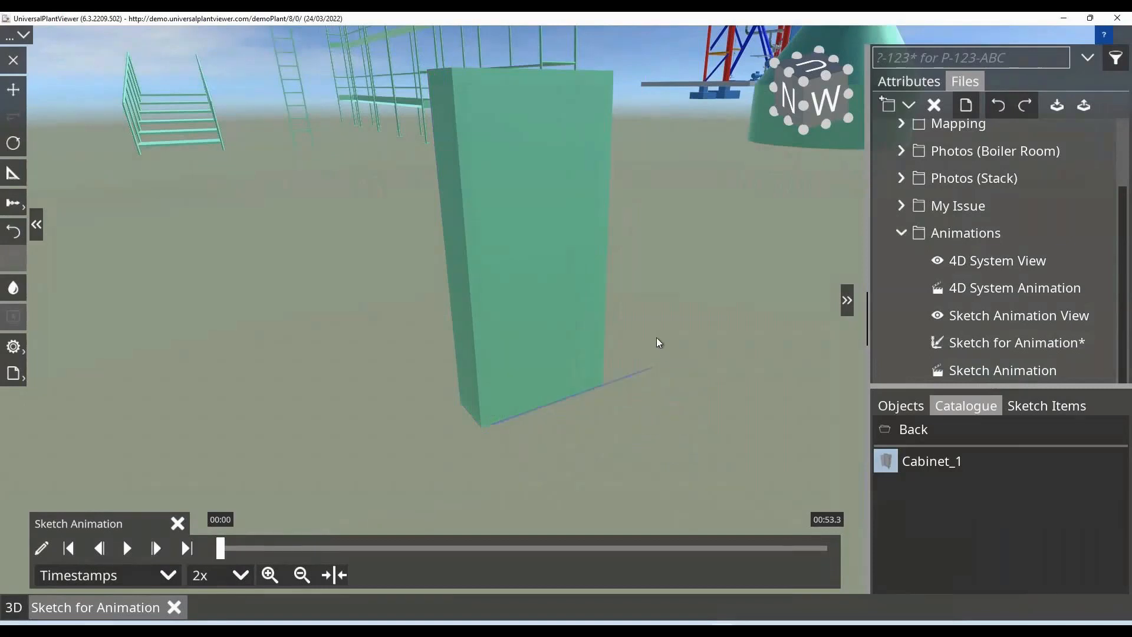
{"action": "left_click_drag", "start_coordinate": [665, 348], "coordinate": [350, 433]}
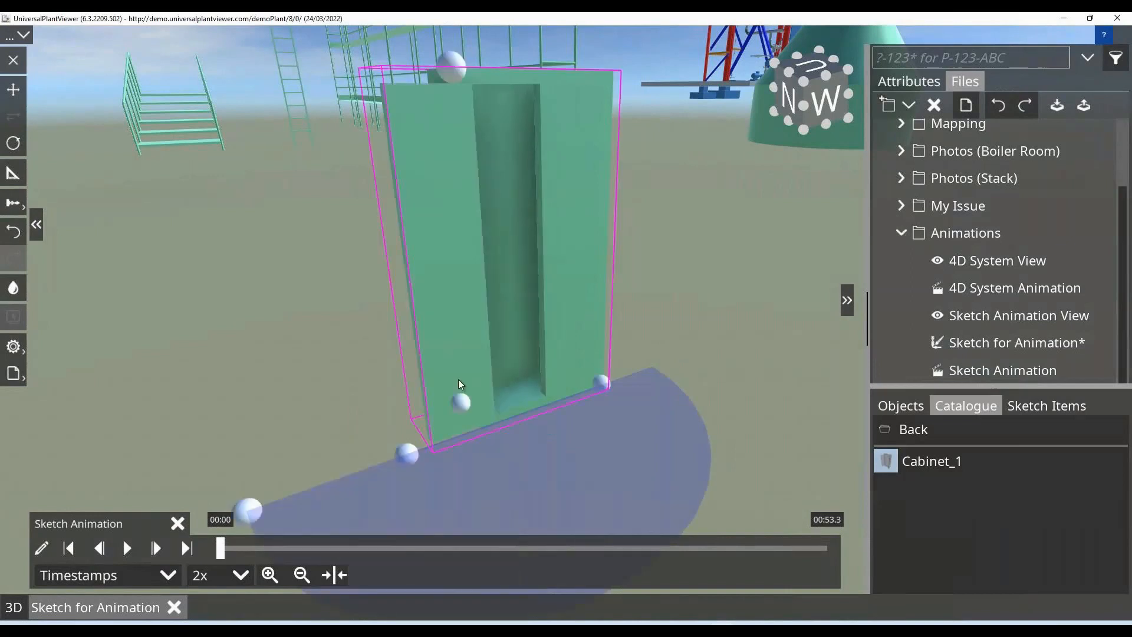
{"action": "left_click_drag", "start_coordinate": [413, 461], "coordinate": [666, 354]}
Increase the cabinet's height slightly with the linear handle on its upper edge.
{"action": "scroll", "coordinate": [667, 354], "scroll_direction": "down", "scroll_amount": 2}
{"action": "scroll", "coordinate": [666, 354], "scroll_direction": "down", "scroll_amount": 3}
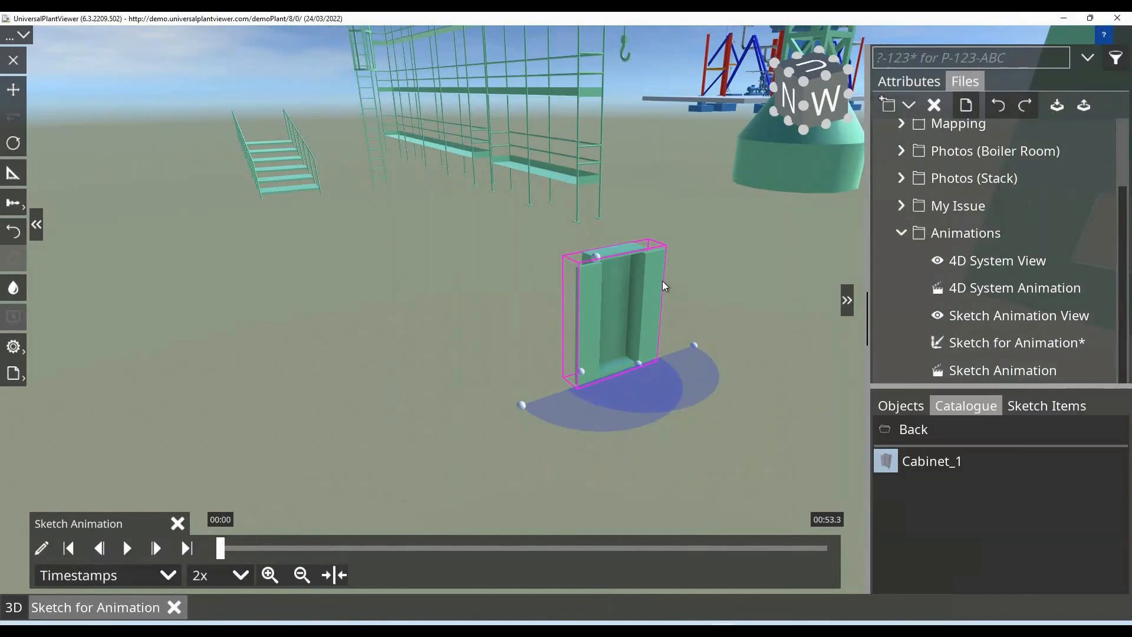
{"action": "mouse_move", "coordinate": [590, 229]}
{"action": "left_mouse_down"}
{"action": "mouse_move", "coordinate": [585, 175]}
{"action": "mouse_move", "coordinate": [589, 244]}
{"action": "mouse_move", "coordinate": [596, 228]}
{"action": "left_mouse_up"}
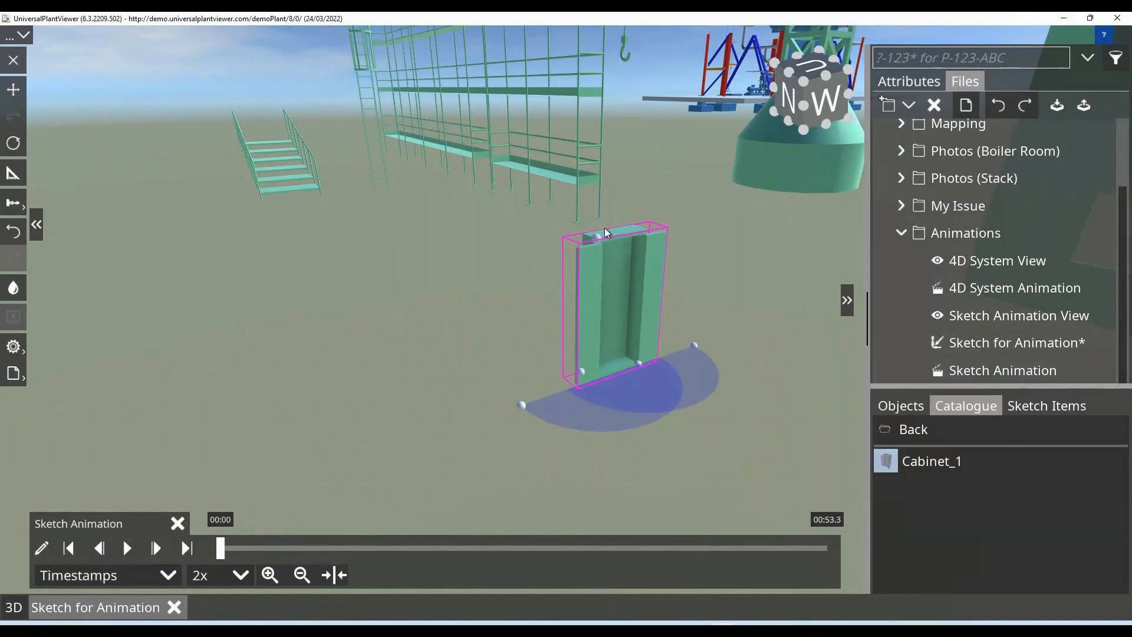